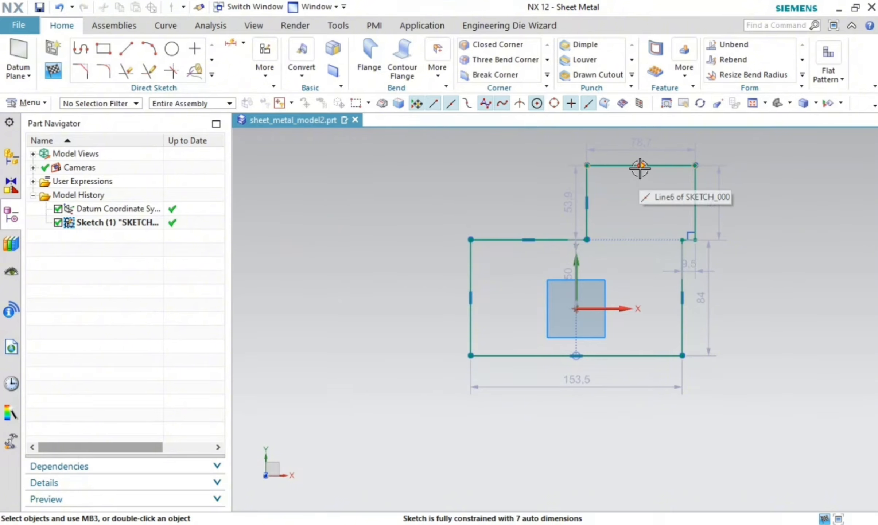
# Step: Align the top line's midpoint with the vertical axis and the right edge's midpoint with the horizontal axis
pyautogui.click(640, 168)
pyautogui.click(575, 260)
pyautogui.click(603, 238)
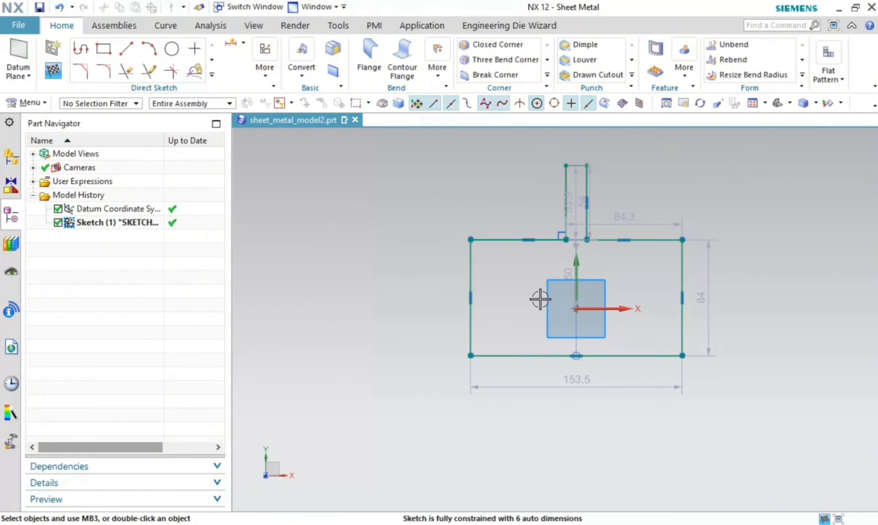
pyautogui.click(681, 298)
pyautogui.click(597, 308)
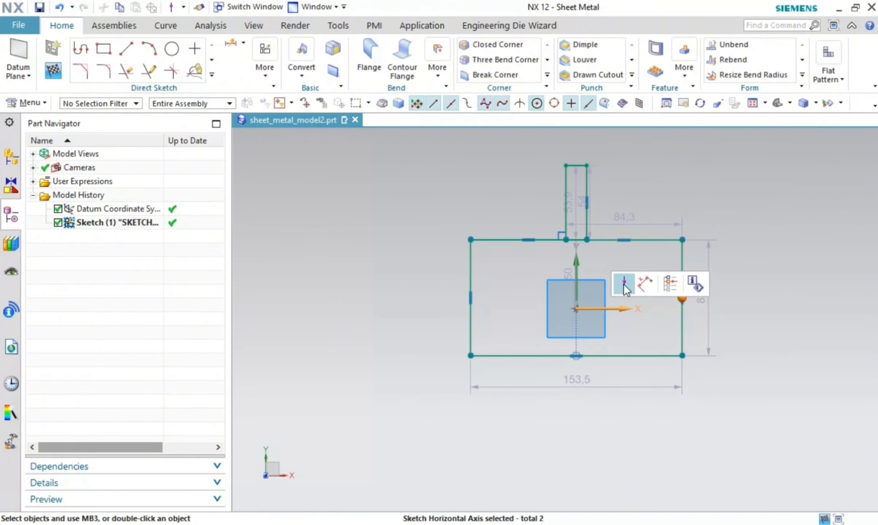
pyautogui.click(626, 285)
# Step: Widen the upper tab to about 53 mm and the base to about 193 mm, and make the two shoulder lines equal in length
pyautogui.scroll(3, 596, 195)
pyautogui.moveTo(598, 196); pyautogui.dragTo(488, 219)
pyautogui.click(473, 306)
pyautogui.click(674, 346)
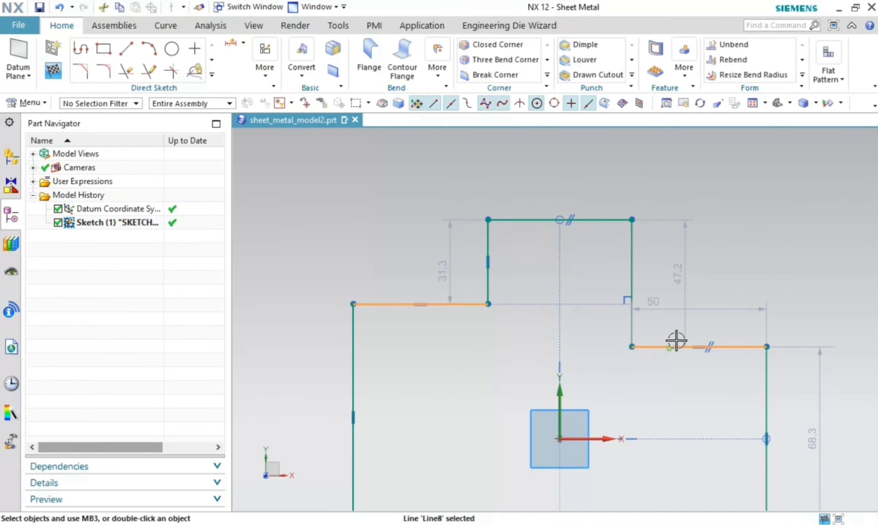
pyautogui.click(780, 304)
pyautogui.scroll(-2, 599, 292)
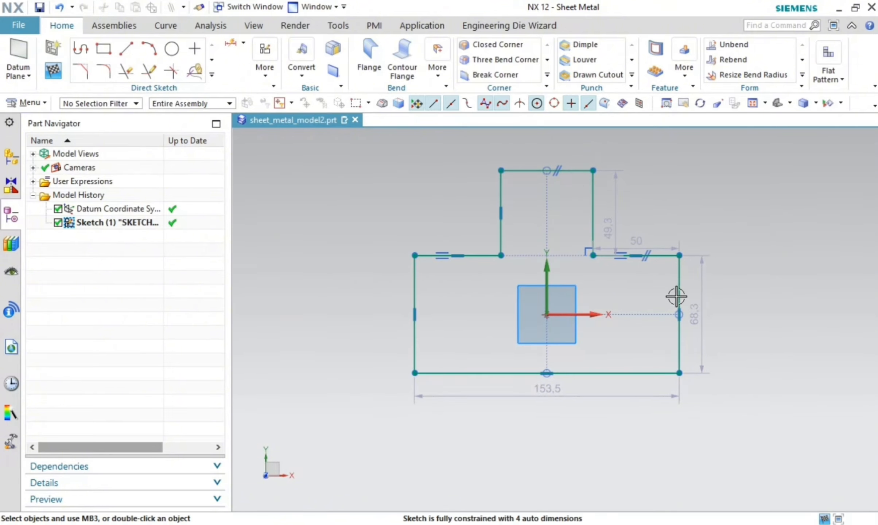
pyautogui.moveTo(682, 293)
pyautogui.mouseDown()
pyautogui.moveTo(728, 292)
pyautogui.moveTo(714, 290)
pyautogui.mouseUp()
# Step: Round the six outer corners with 10 mm fillets and realign the top line's midpoint with the vertical axis
pyautogui.press('f')
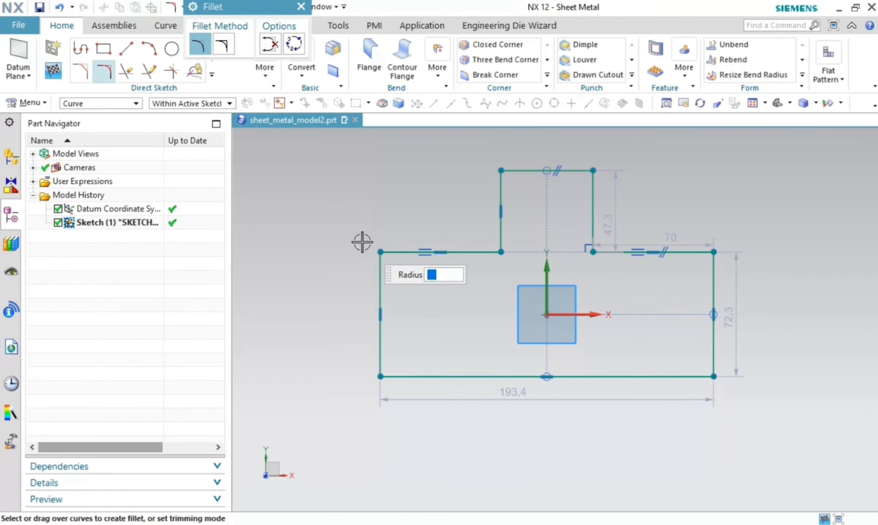
pyautogui.moveTo(408, 231); pyautogui.dragTo(361, 297)
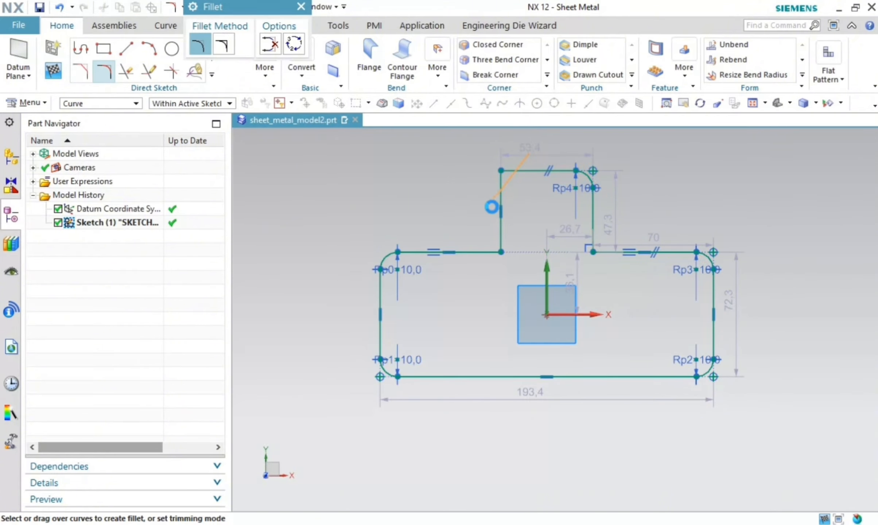
pyautogui.press('Escape')
pyautogui.keyDown('shift'); pyautogui.moveTo(595, 287); pyautogui.dragTo(563, 274, button='middle'); pyautogui.keyUp('shift')
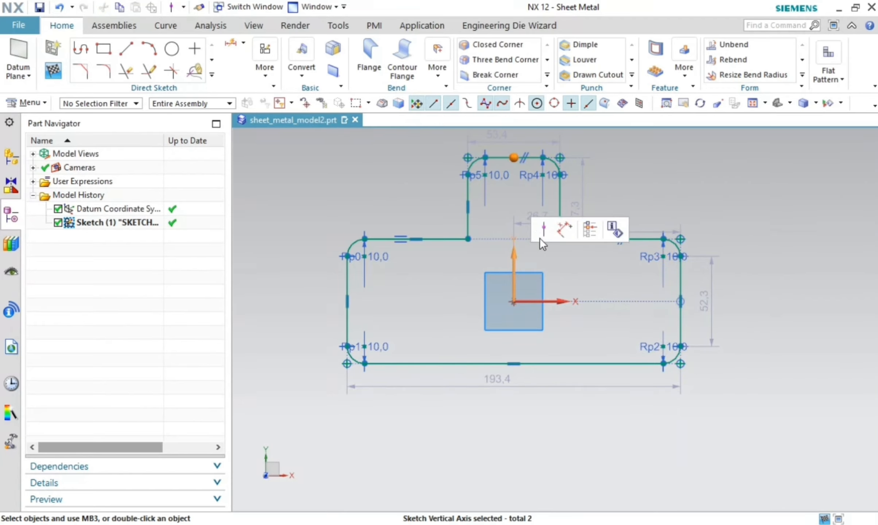
pyautogui.click(543, 230)
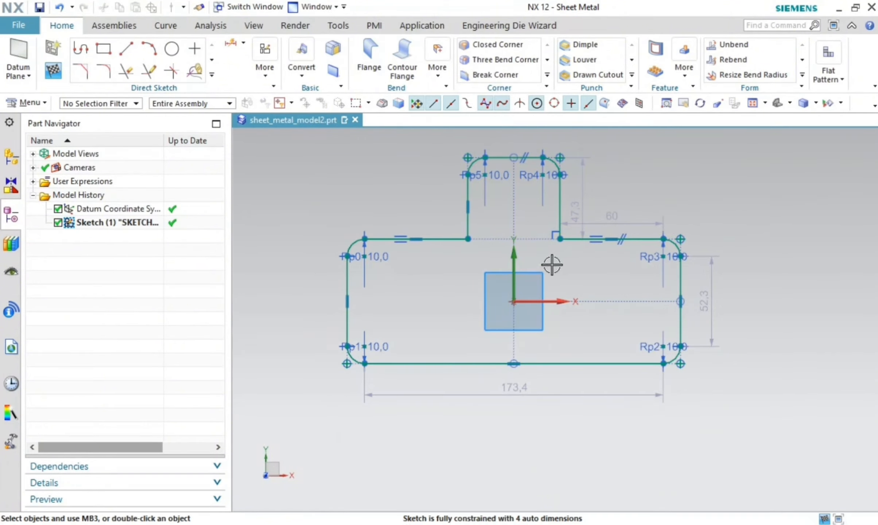
# Step: Set the upper tab's height above the shoulder lines to 50 mm
pyautogui.scroll(5, 549, 268)
pyautogui.click(582, 222)
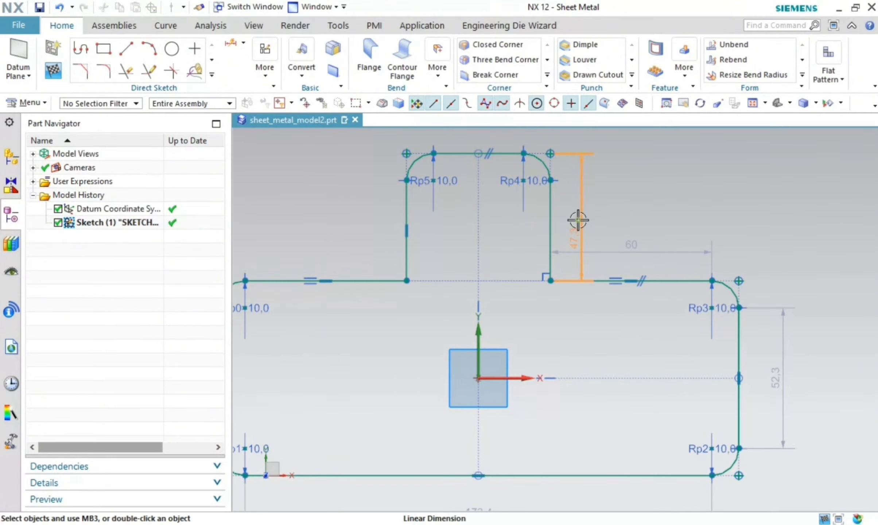
pyautogui.write('60')
pyautogui.press('Return')
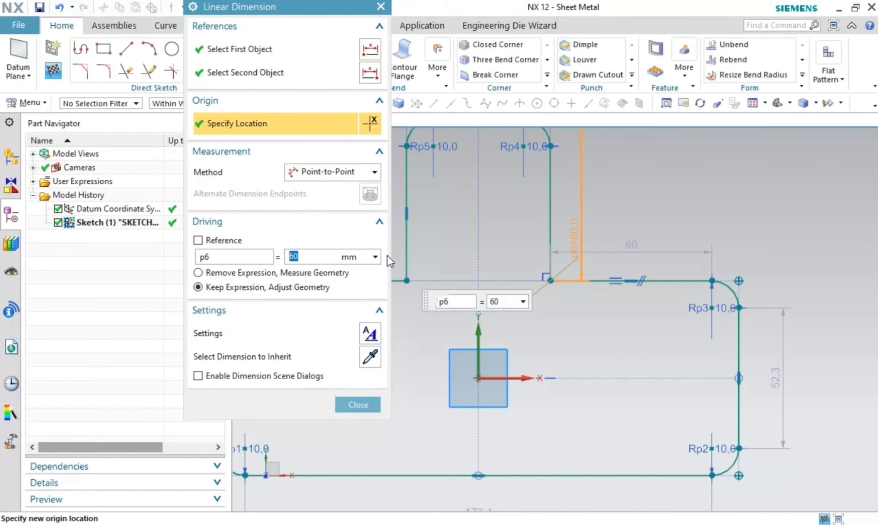
pyautogui.write('50')
pyautogui.press('Return')
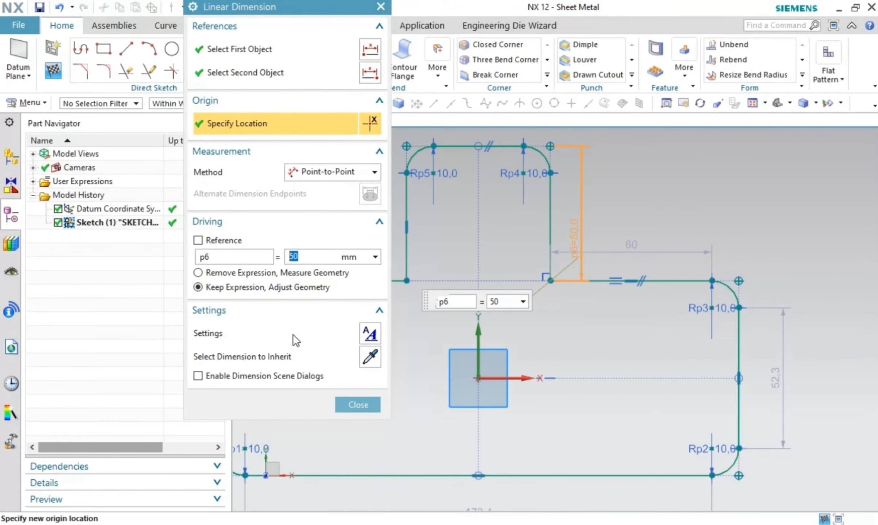
pyautogui.click(357, 405)
# Step: Dimension the right shoulder from the tab's inner corner to the base's right edge at 50 mm
pyautogui.click(552, 278)
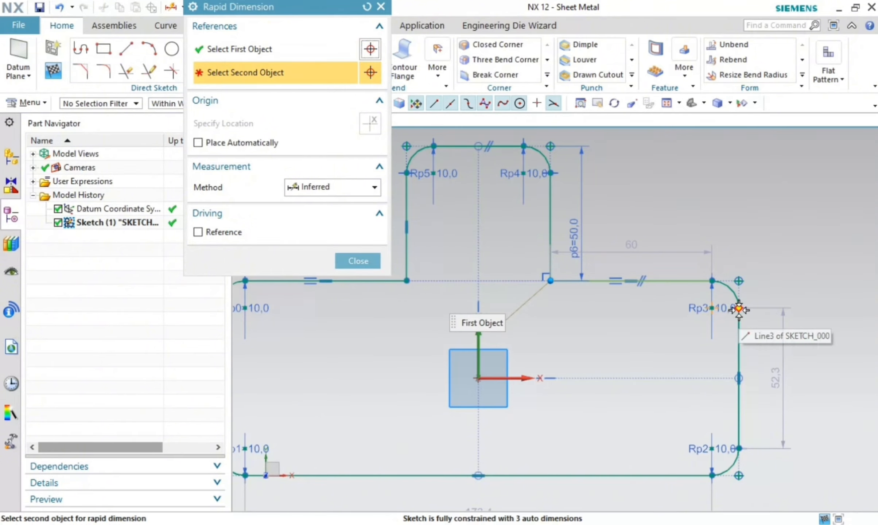
pyautogui.click(738, 308)
pyautogui.click(675, 205)
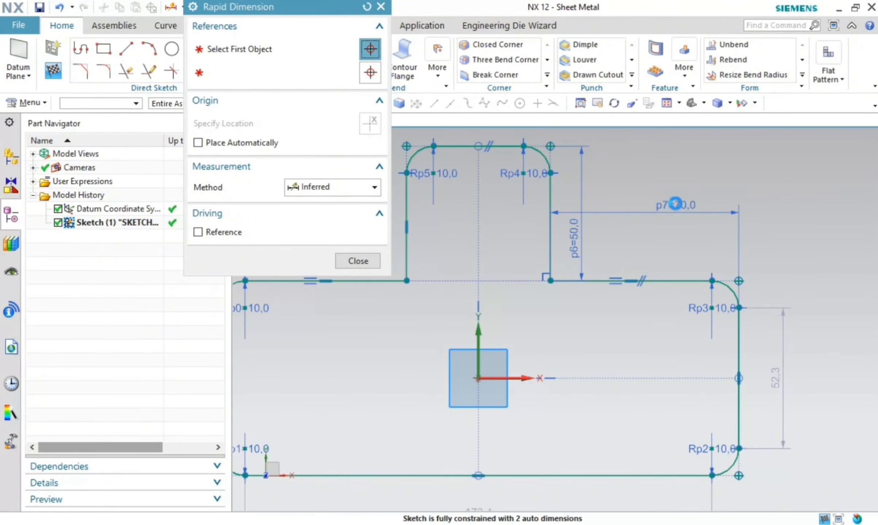
pyautogui.write('50')
pyautogui.press('Return')
pyautogui.click(349, 262)
# Step: Dimension the width between the upper tab's two vertical sides at 70 mm
pyautogui.scroll(-1, 614, 286)
pyautogui.scroll(2, 385, 281)
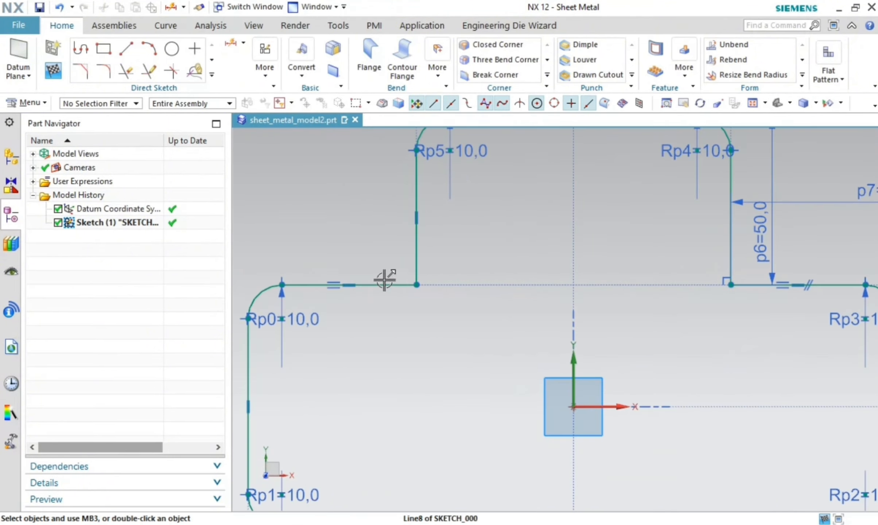
pyautogui.keyDown('shift'); pyautogui.moveTo(494, 271); pyautogui.dragTo(494, 335, button='middle'); pyautogui.keyUp('shift')
pyautogui.scroll(-2, 496, 335)
pyautogui.press('d')
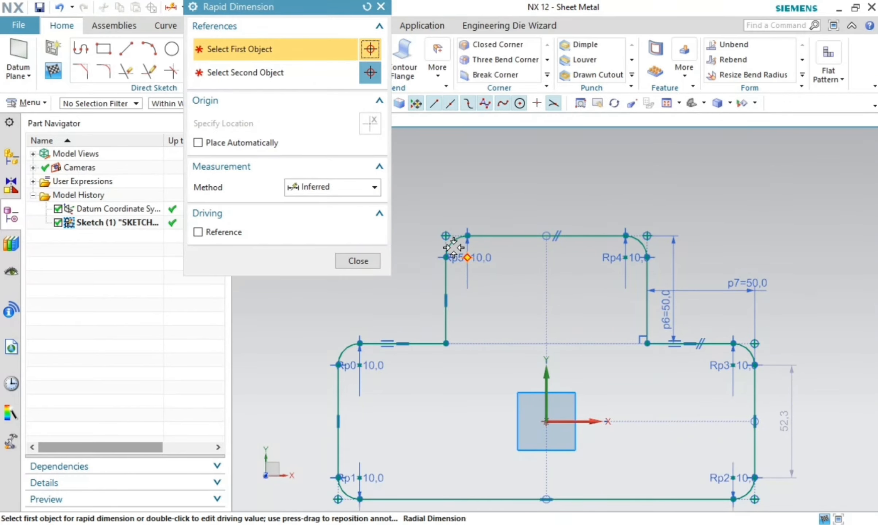
pyautogui.click(453, 248)
pyautogui.click(647, 255)
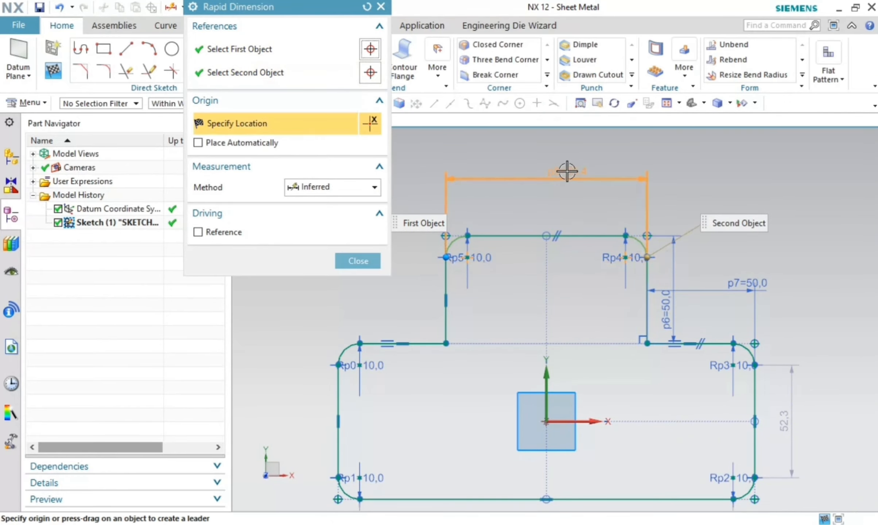
pyautogui.click(567, 172)
pyautogui.write('70')
pyautogui.press('Return')
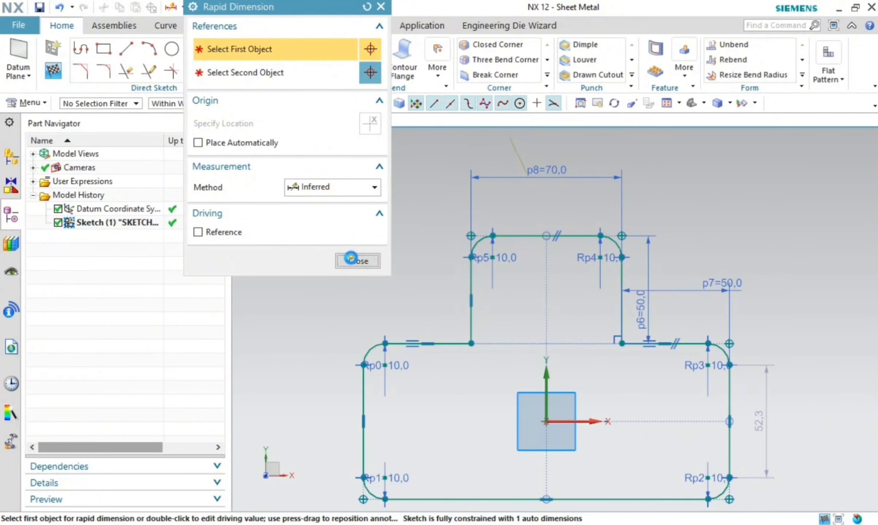
pyautogui.click(351, 258)
# Step: Undo the upper tab's width change and restore it
pyautogui.scroll(-2, 583, 303)
pyautogui.keyDown('shift'); pyautogui.moveTo(615, 335); pyautogui.dragTo(596, 305, button='middle'); pyautogui.keyUp('shift')
pyautogui.scroll(2, 590, 302)
pyautogui.scroll(-1, 584, 302)
pyautogui.hotkey('ctrl', 'z')
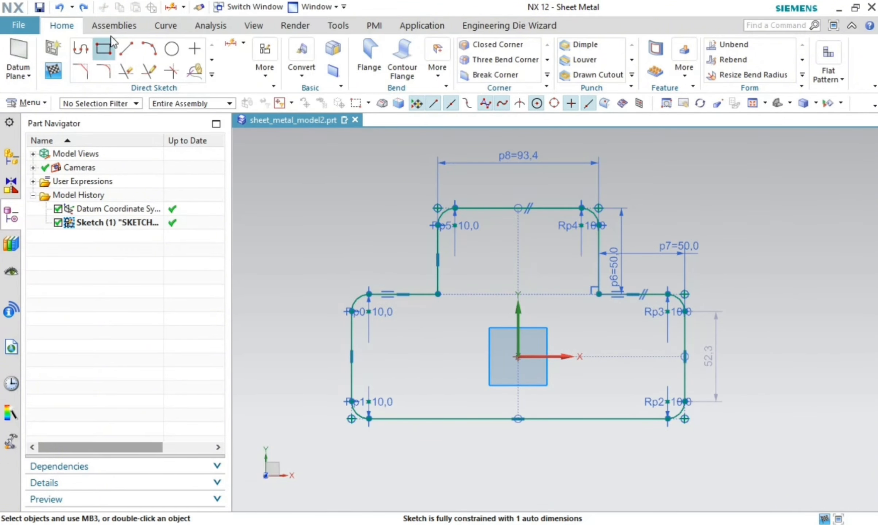
pyautogui.click(82, 8)
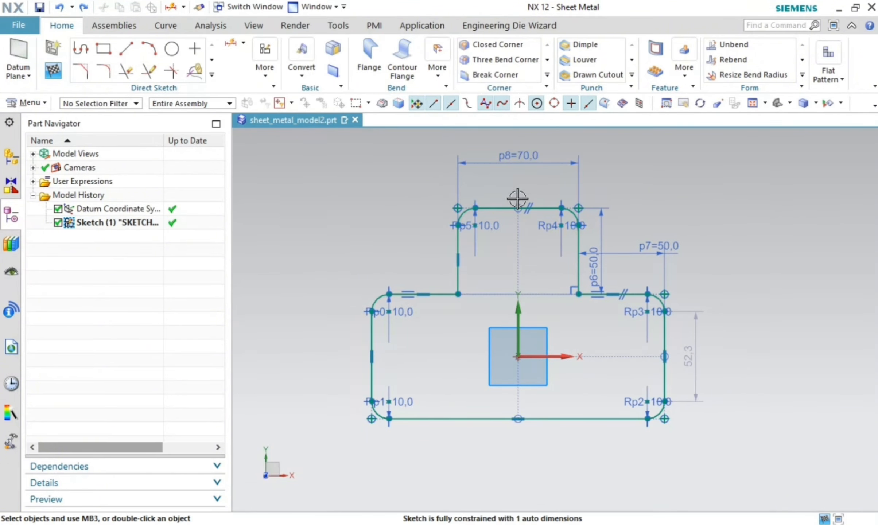
pyautogui.moveTo(507, 311)
pyautogui.keyDown('shift'); pyautogui.mouseDown(button='middle')
pyautogui.moveTo(488, 291)
pyautogui.moveTo(487, 302)
pyautogui.mouseUp(button='middle'); pyautogui.keyUp('shift')
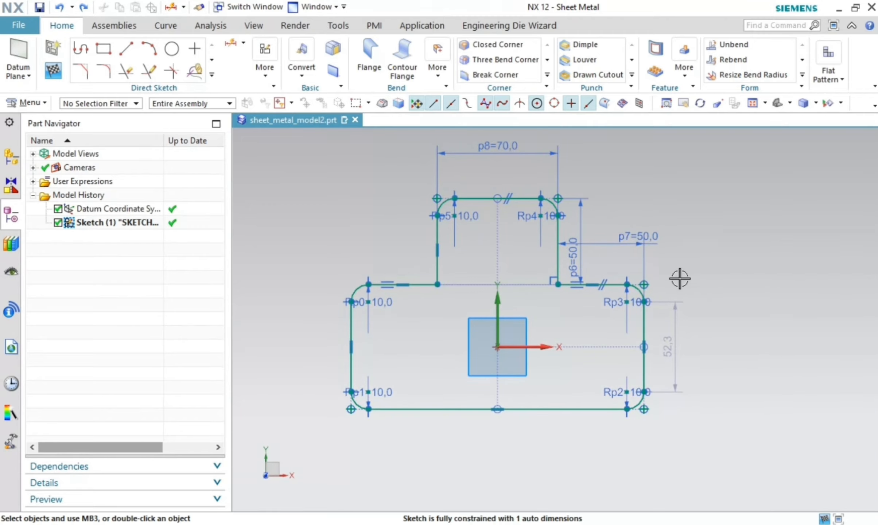
# Step: Dimension the base's height from the left shoulder line to the bottom edge at 70 mm
pyautogui.press('d')
pyautogui.click(368, 284)
pyautogui.click(368, 408)
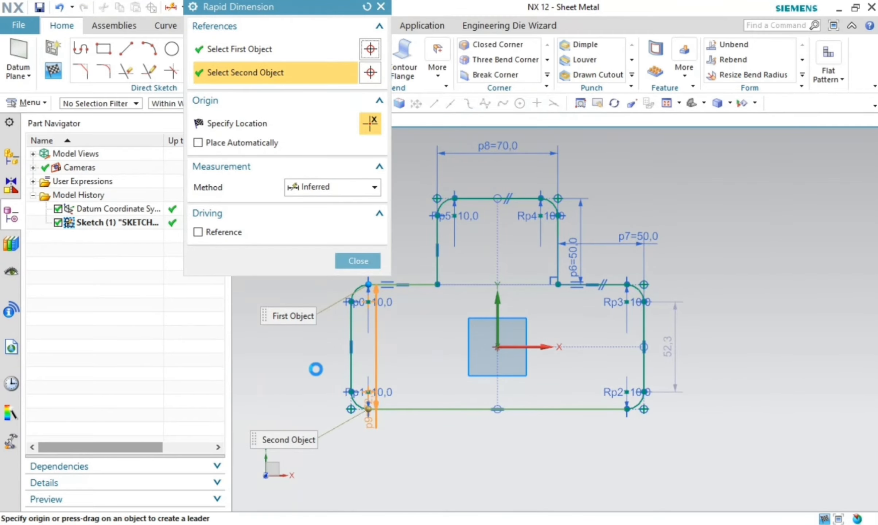
pyautogui.click(343, 359)
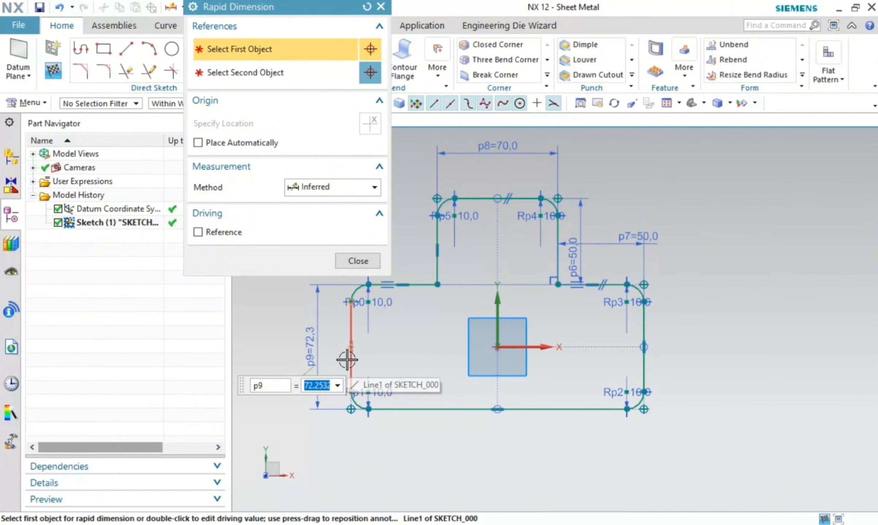
pyautogui.write('70')
pyautogui.press('Return')
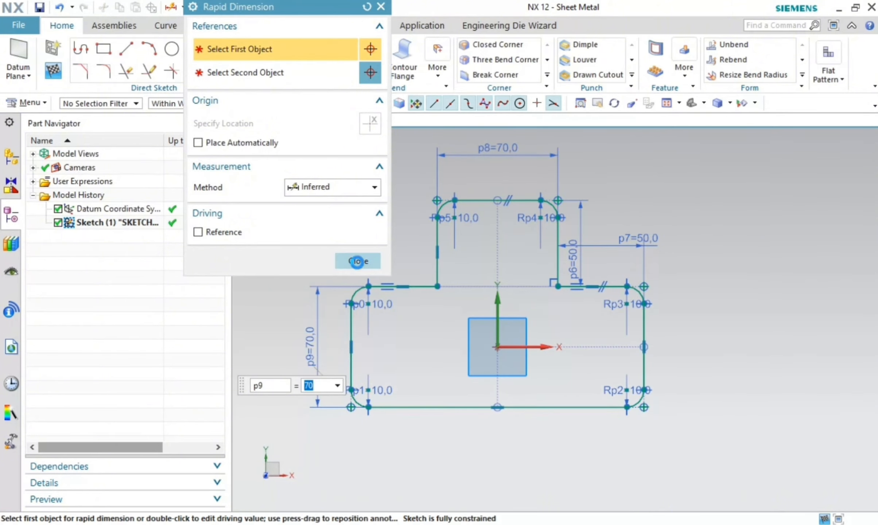
pyautogui.click(357, 262)
# Step: Draw six 10 mm diameter circles centered on the arc centers of the rounded outer corners
pyautogui.hotkey('ctrl', 'f')
pyautogui.press('o')
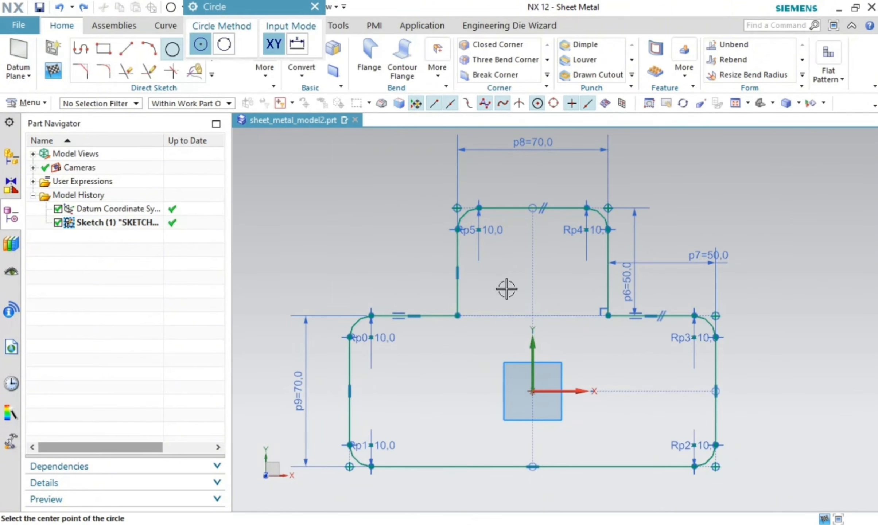
pyautogui.scroll(3, 356, 378)
pyautogui.click(384, 298)
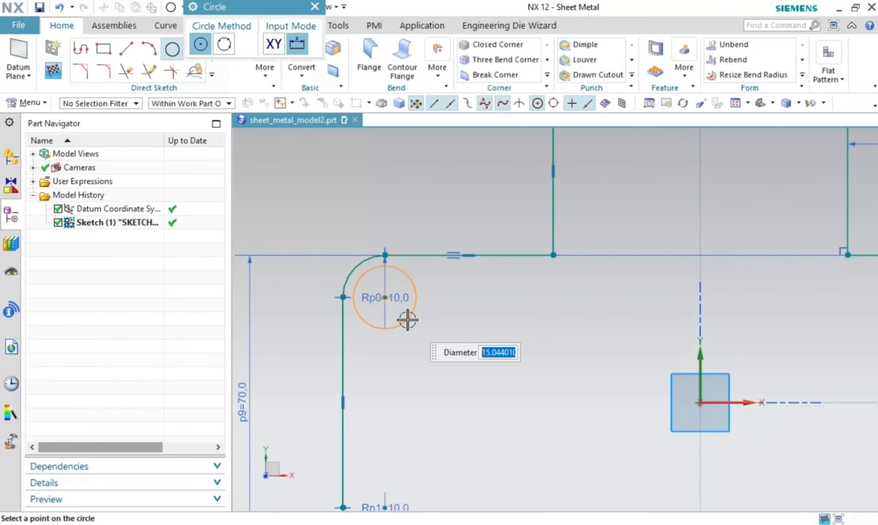
pyautogui.press('Return')
pyautogui.scroll(-2, 426, 312)
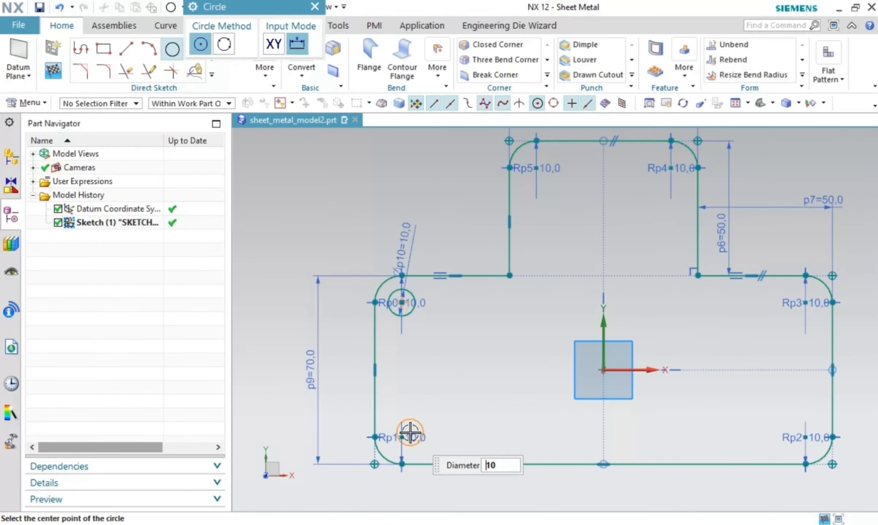
pyautogui.click(418, 437)
pyautogui.click(804, 437)
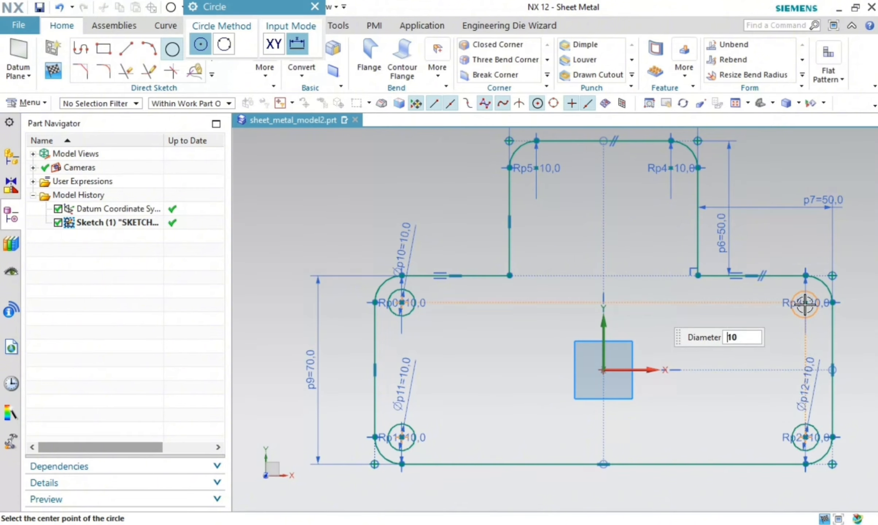
pyautogui.click(805, 303)
pyautogui.click(670, 168)
pyautogui.click(536, 168)
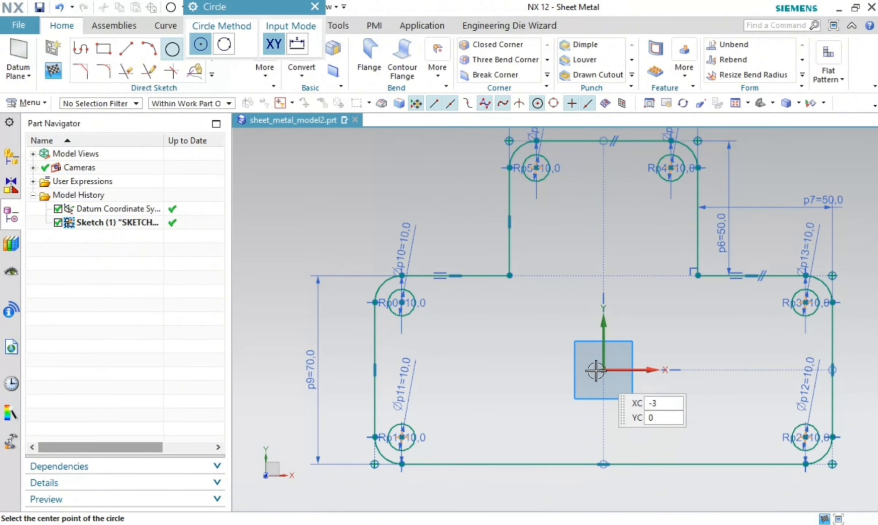
# Step: Draw a circle centered on the sketch origin and set its diameter to 20 mm
pyautogui.click(603, 370)
pyautogui.click(606, 325)
pyautogui.press('Escape')
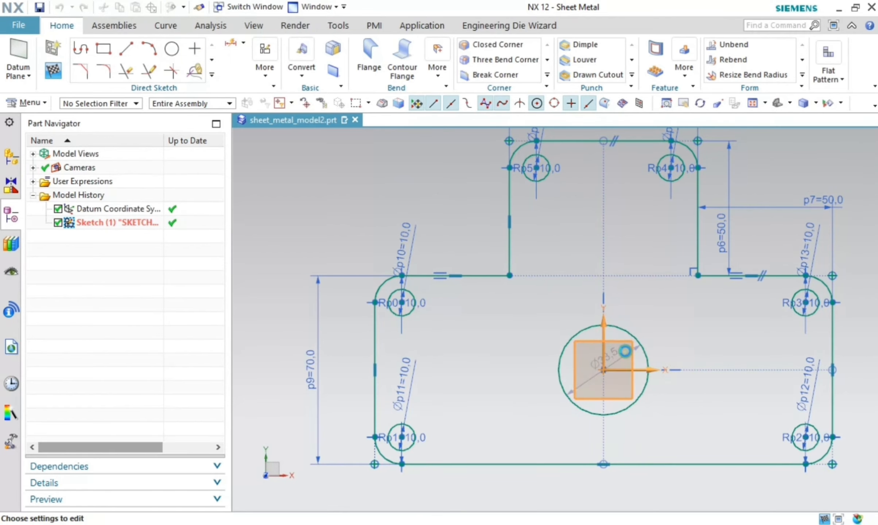
pyautogui.doubleClick(634, 350)
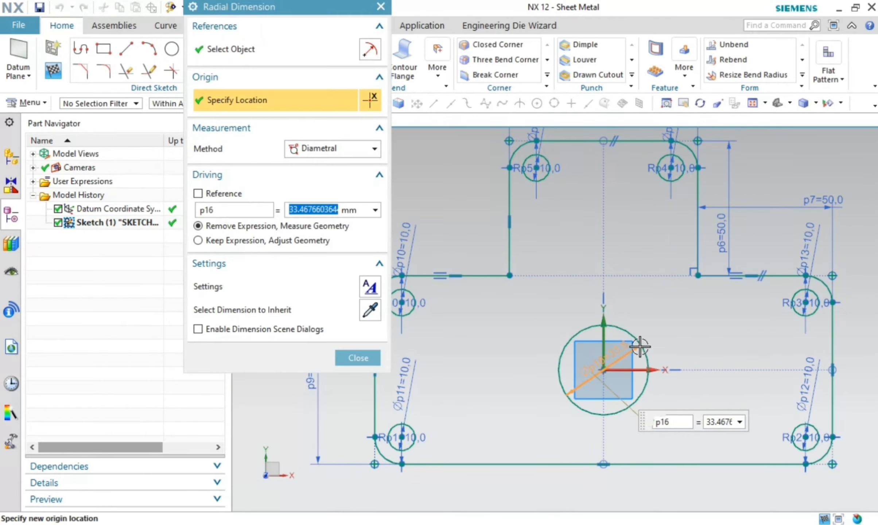
pyautogui.press('Return')
pyautogui.click(357, 357)
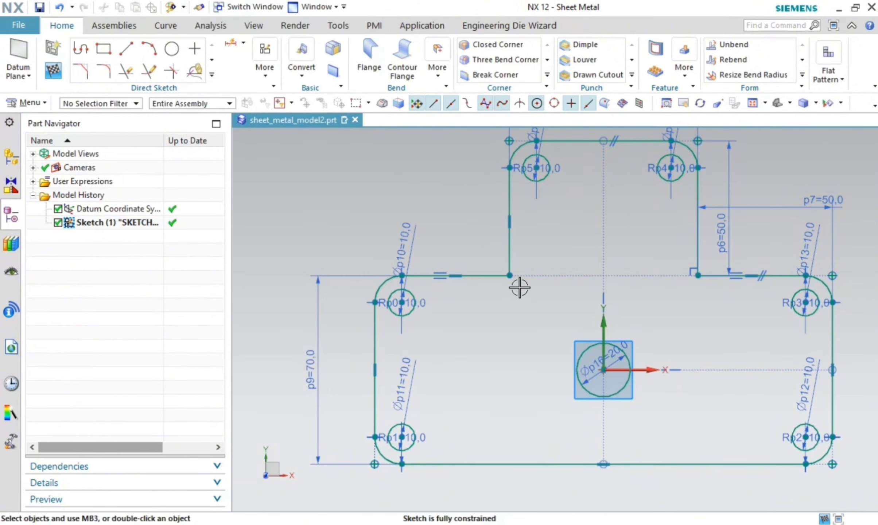
# Step: Finish the sketch and create a 1 mm thick base tab from the complete profile with the thickness direction reversed
pyautogui.scroll(-1, 515, 289)
pyautogui.click(52, 70)
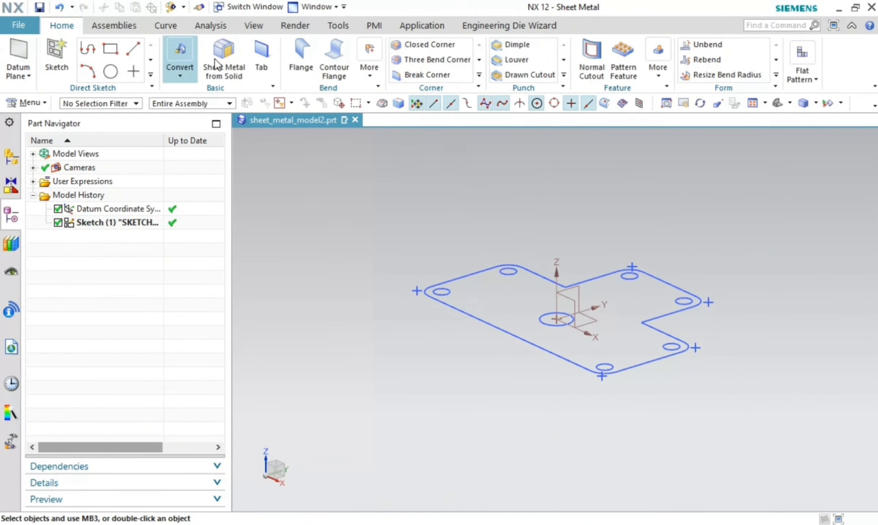
pyautogui.click(261, 59)
pyautogui.click(488, 295)
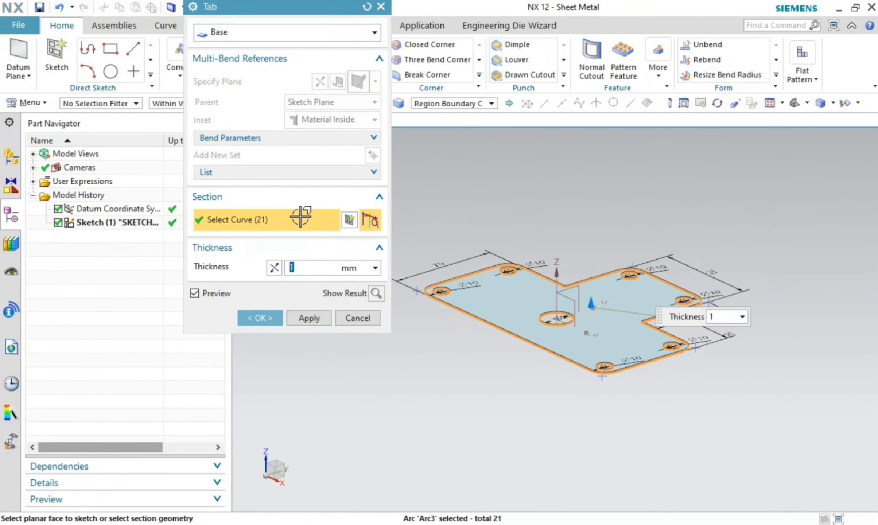
pyautogui.click(275, 267)
pyautogui.click(260, 318)
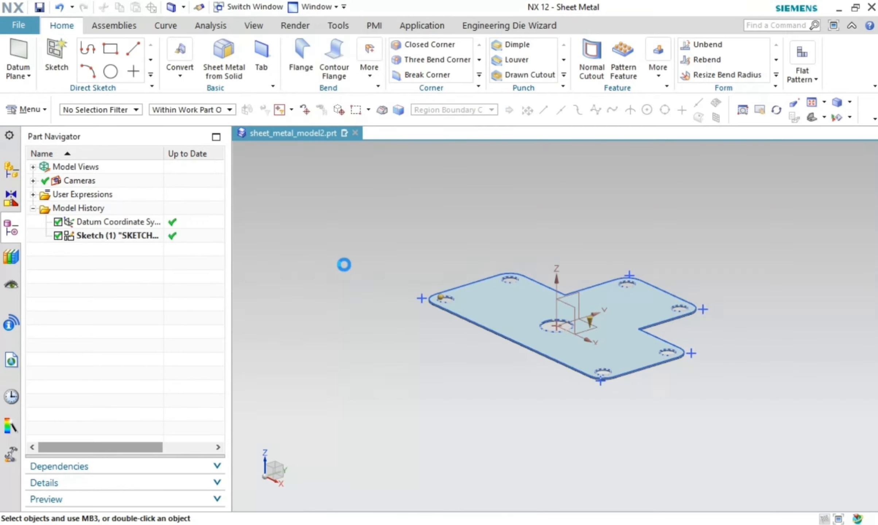
pyautogui.moveTo(532, 364); pyautogui.dragTo(287, 215, button='middle')
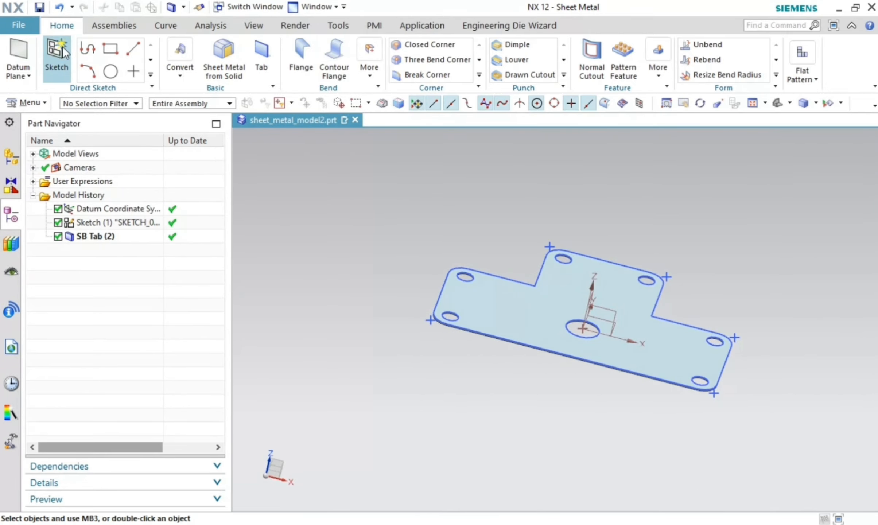
# Step: Create a sketch on the tab's top face and hide the original profile sketch
pyautogui.click(567, 315)
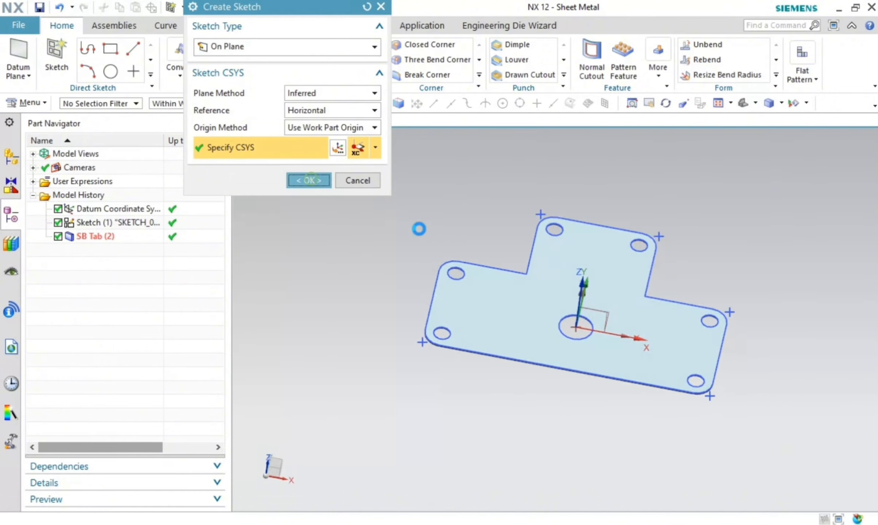
pyautogui.middleClick(510, 364)
pyautogui.click(496, 381)
pyautogui.hotkey('ctrl', 'b')
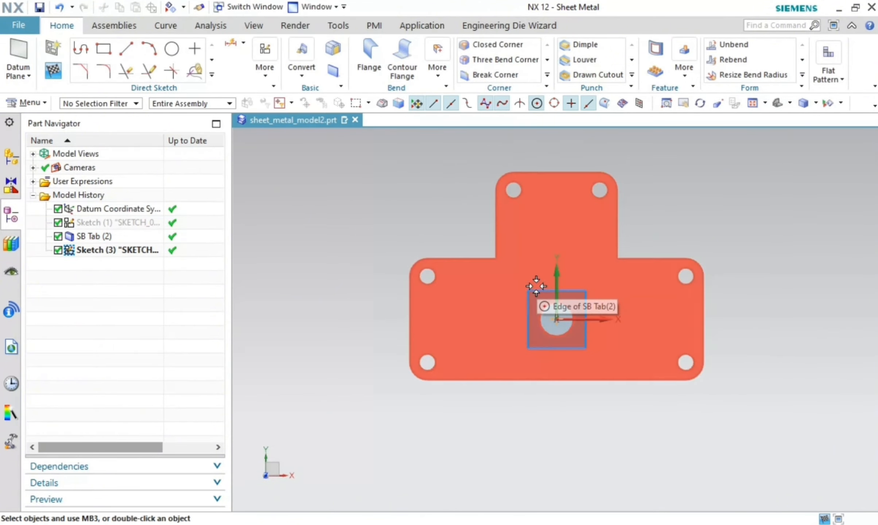
# Step: Draw two upright lines from the left and right shoulder edges to the bottom edge and a crosswise line across the upper section
pyautogui.press('l')
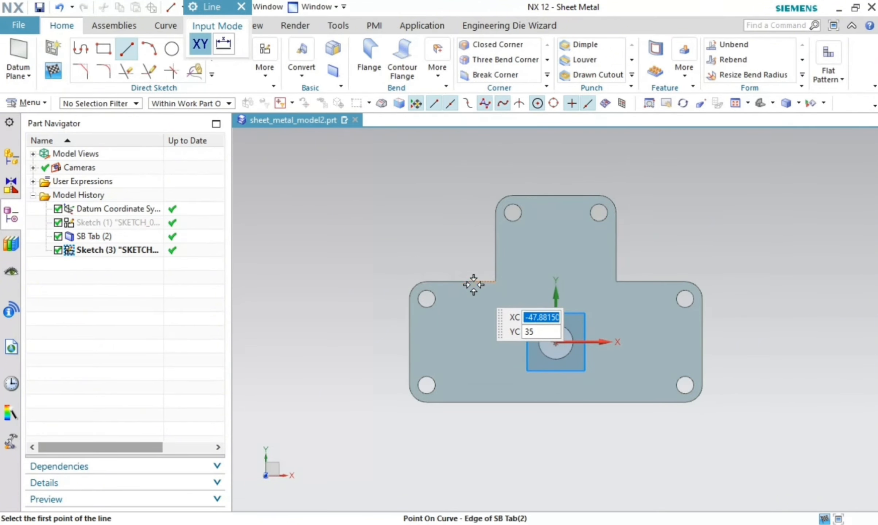
pyautogui.click(474, 284)
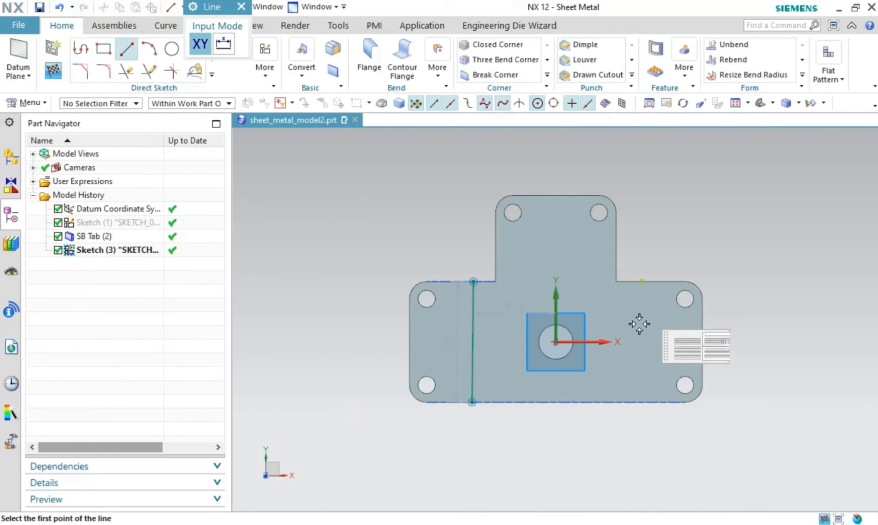
pyautogui.click(642, 282)
pyautogui.click(642, 403)
pyautogui.click(495, 260)
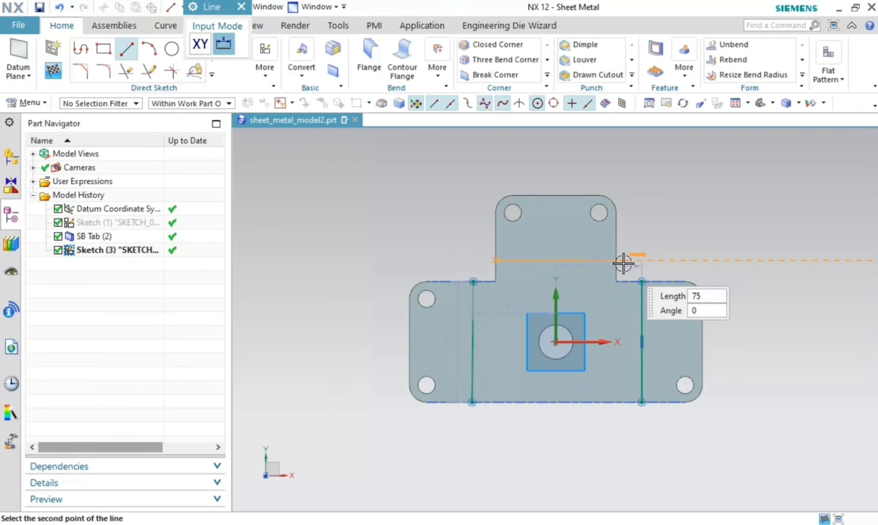
pyautogui.click(617, 262)
pyautogui.press('Escape')
# Step: Constrain the two upright bend lines as vertical and the line across the upper section as horizontal
pyautogui.scroll(3, 523, 294)
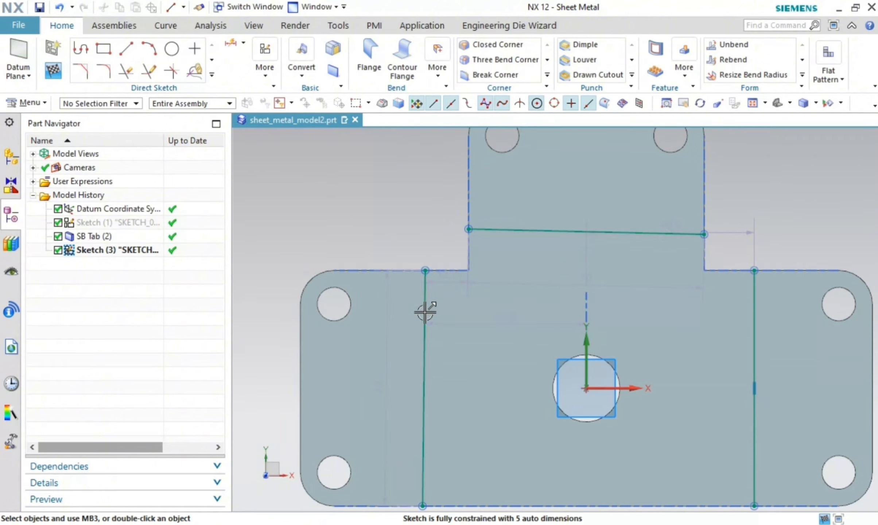
pyautogui.click(424, 310)
pyautogui.click(611, 269)
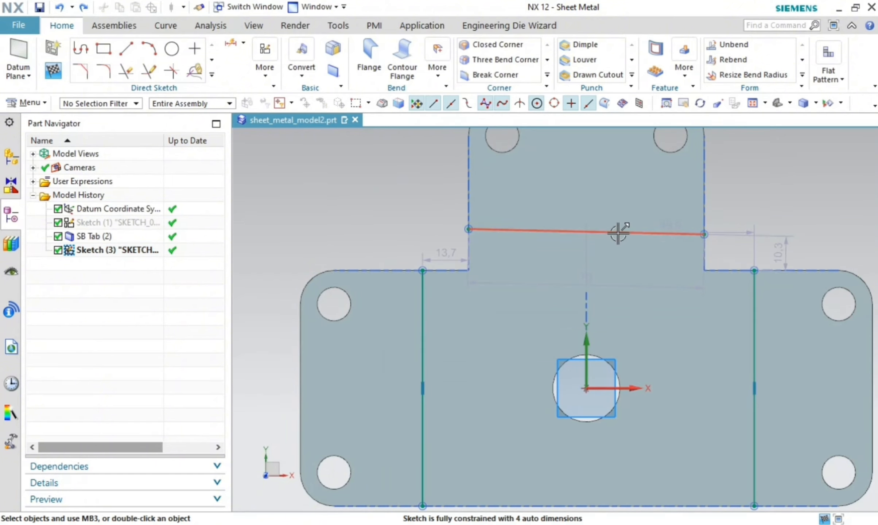
pyautogui.click(620, 232)
pyautogui.press('h')
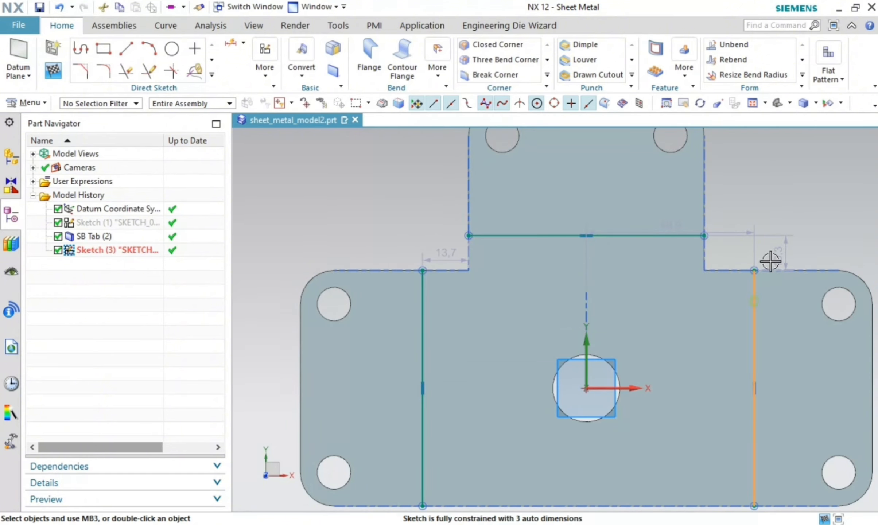
pyautogui.click(766, 255)
pyautogui.press('v')
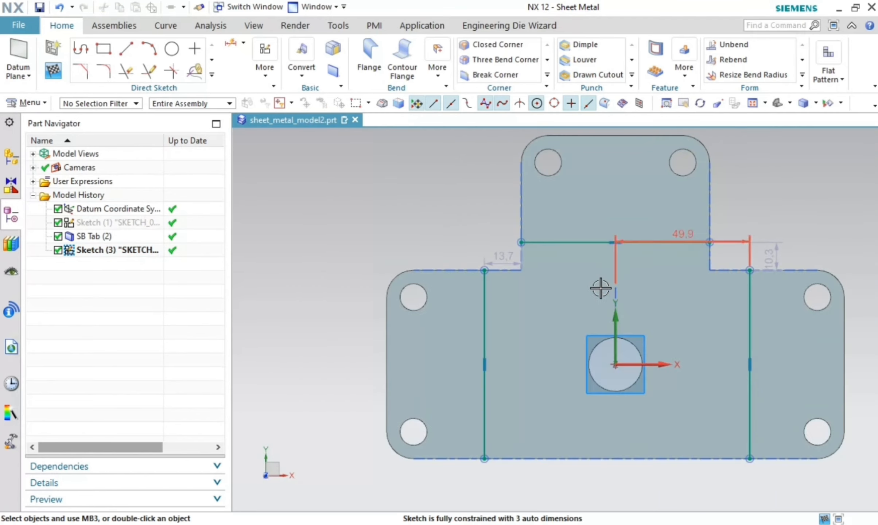
# Step: Set the left line 6 mm from the upper section's left edge and the horizontal line 6 mm above the shoulder edge
pyautogui.scroll(2, 600, 288)
pyautogui.doubleClick(459, 245)
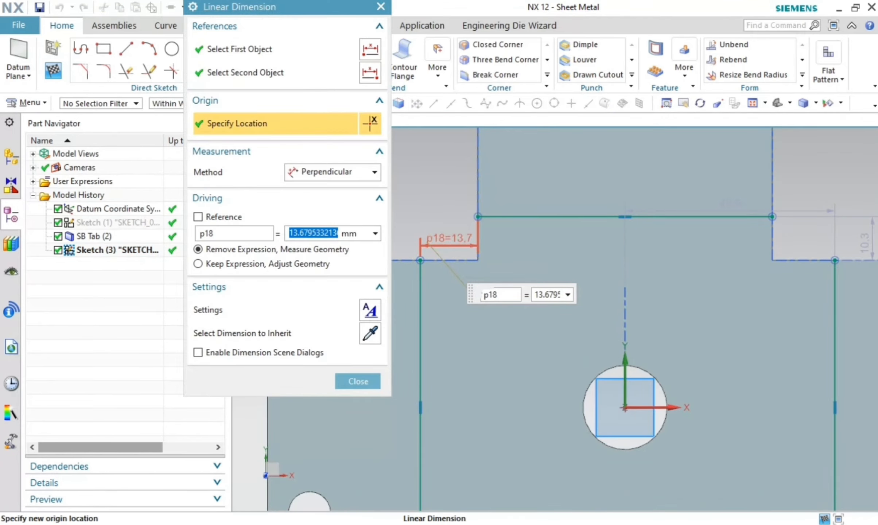
pyautogui.write('6')
pyautogui.press('Return')
pyautogui.click(358, 381)
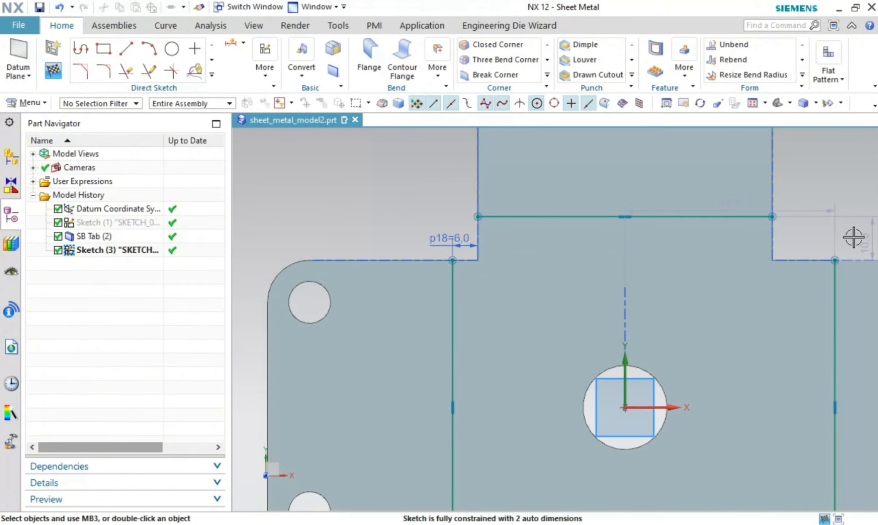
pyautogui.doubleClick(861, 237)
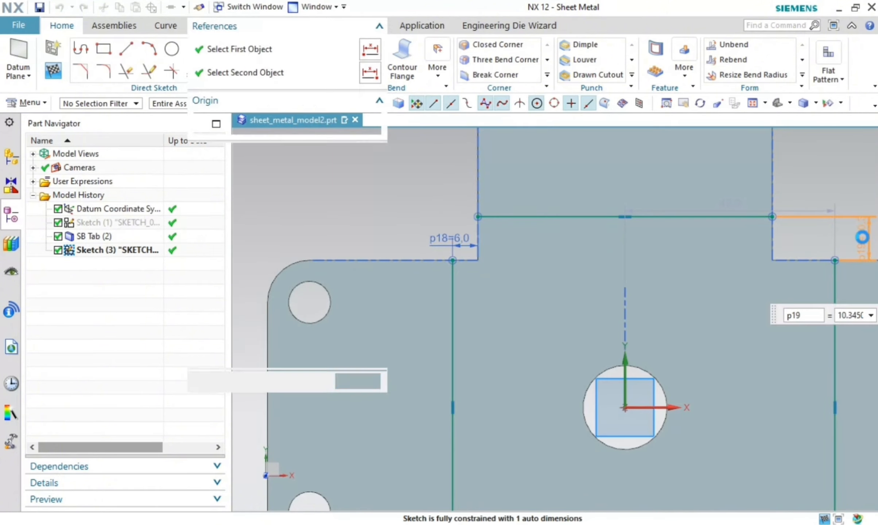
pyautogui.write('6')
pyautogui.click(357, 380)
# Step: Dimension the right line 6 mm from the upper section's right edge and finish the sketch
pyautogui.press('d')
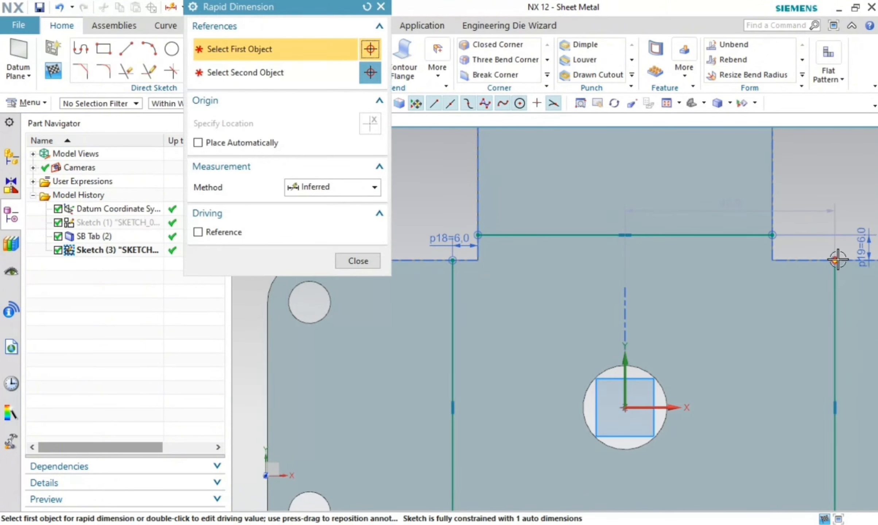
pyautogui.click(835, 260)
pyautogui.click(772, 260)
pyautogui.click(802, 187)
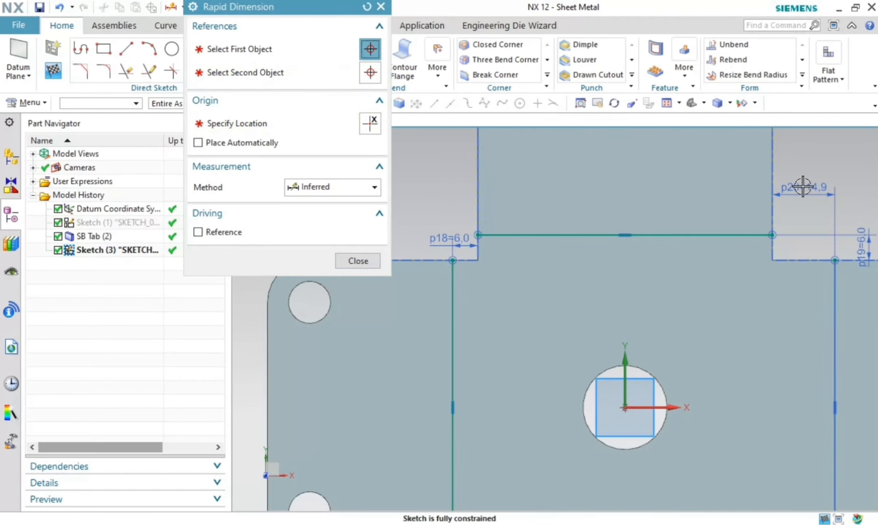
pyautogui.write('6')
pyautogui.press('Return')
pyautogui.click(368, 257)
pyautogui.scroll(-3, 505, 262)
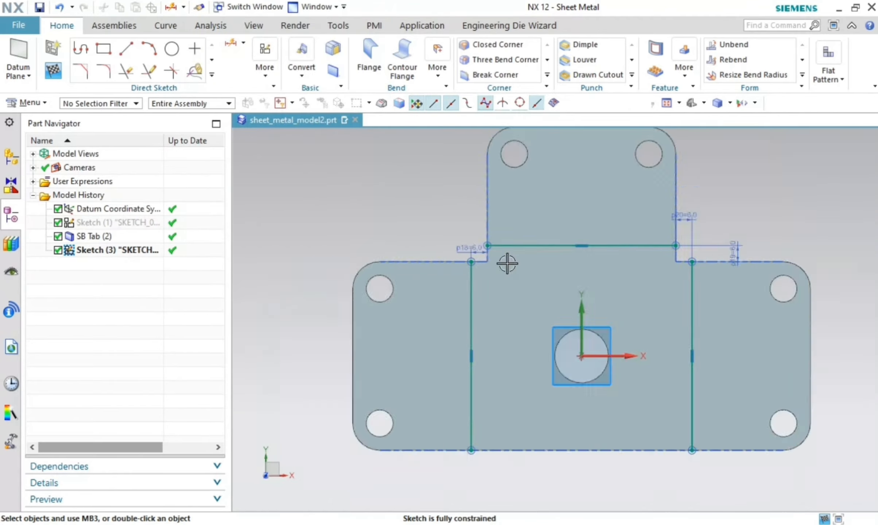
pyautogui.click(54, 70)
# Step: Bend both side flaps up 30° with a 10 mm bend radius along the left and right sketch lines, using the Outer Mold Line inset
pyautogui.moveTo(511, 359); pyautogui.dragTo(564, 331, button='middle')
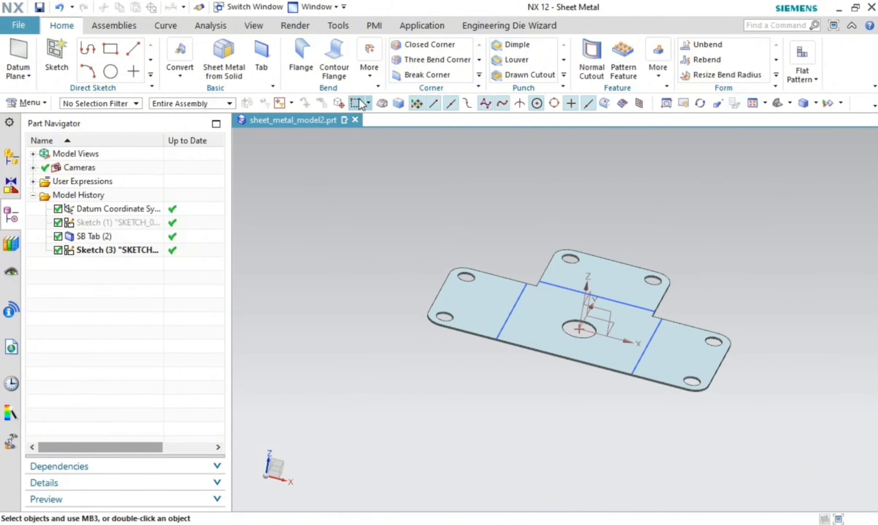
pyautogui.click(369, 73)
pyautogui.click(460, 121)
pyautogui.scroll(3, 519, 304)
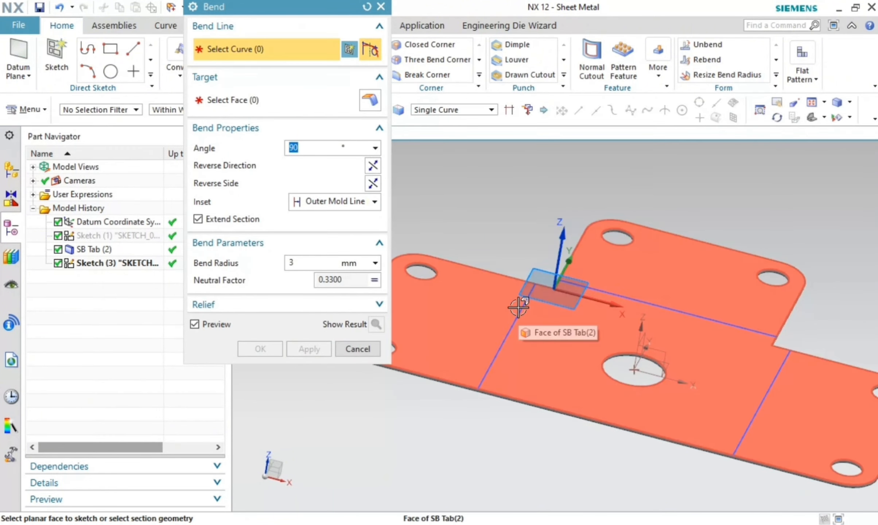
pyautogui.click(517, 306)
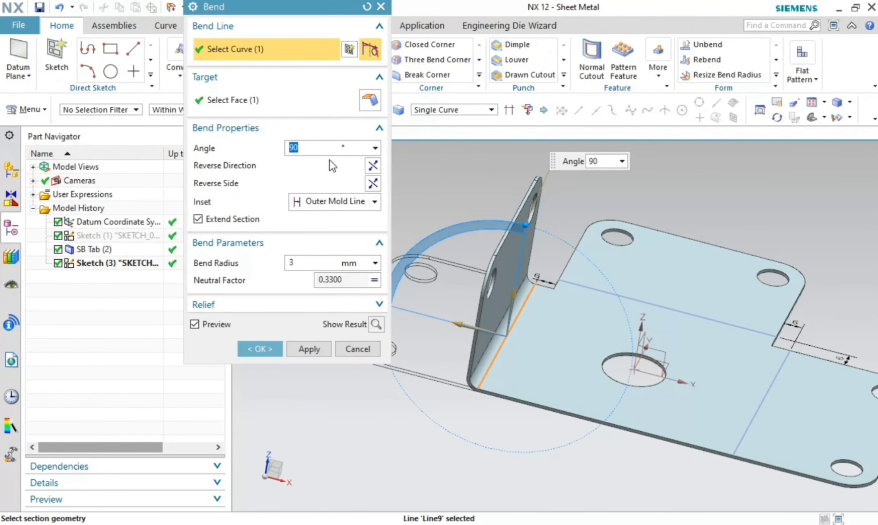
pyautogui.write('30')
pyautogui.press('Return')
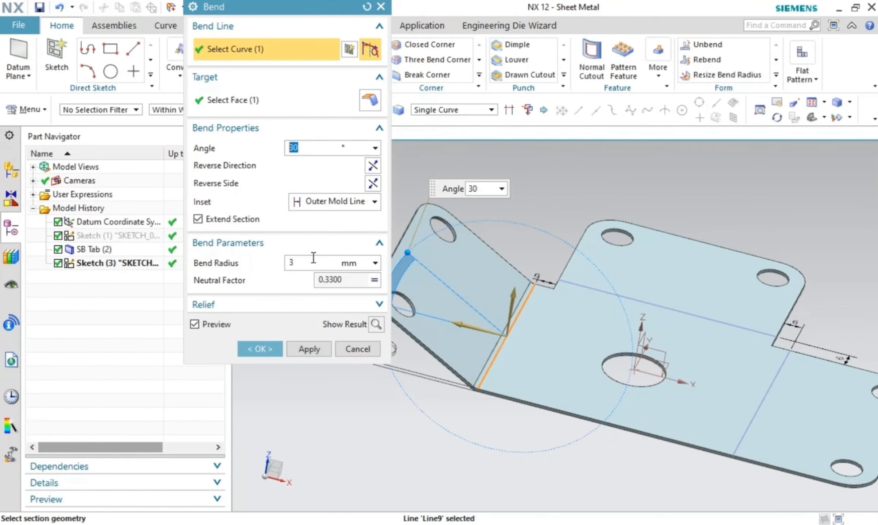
pyautogui.write('10')
pyautogui.press('Return')
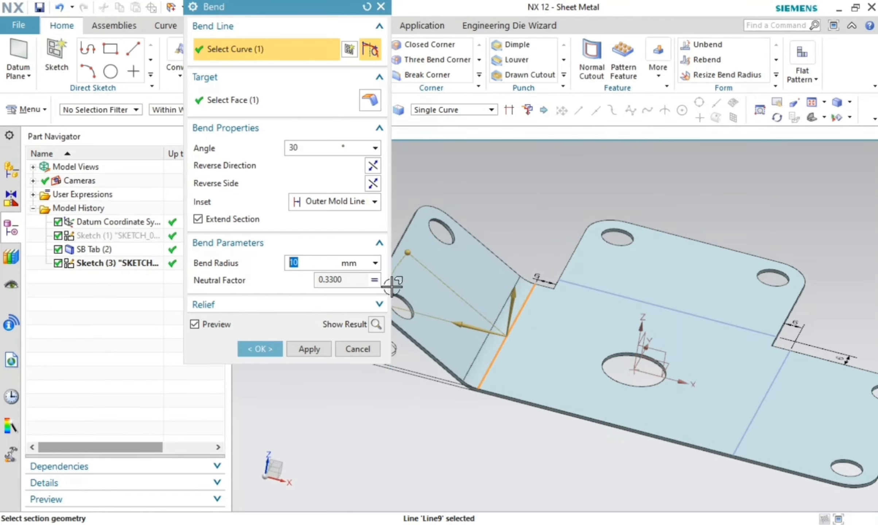
pyautogui.click(308, 349)
pyautogui.click(693, 386)
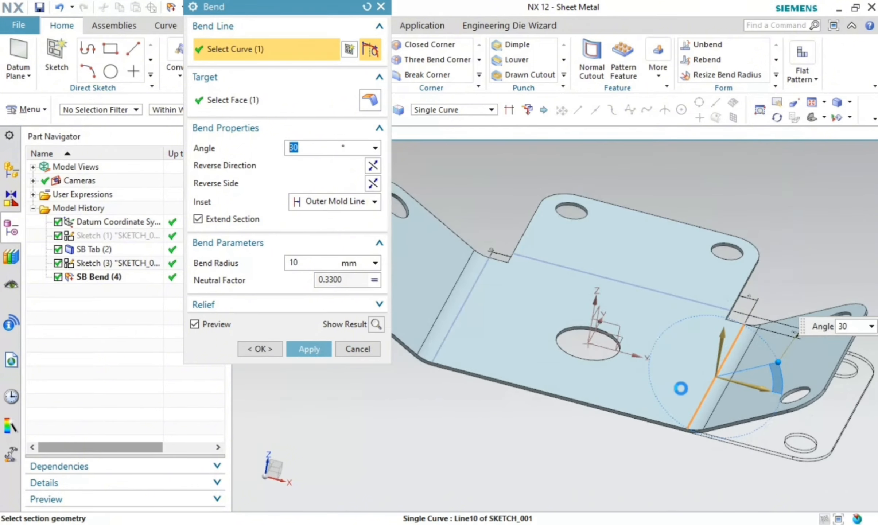
pyautogui.click(315, 347)
# Step: Bend the remaining flap down 90° along the third sketch line with a 5 mm bend radius, reversing the bend direction and side
pyautogui.moveTo(532, 328); pyautogui.dragTo(328, 398, button='middle')
pyautogui.click(635, 263)
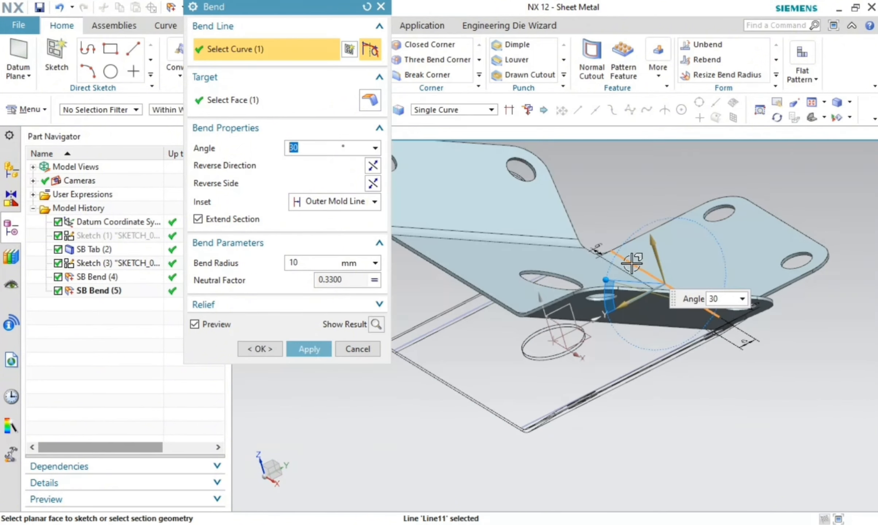
pyautogui.click(372, 166)
pyautogui.click(373, 167)
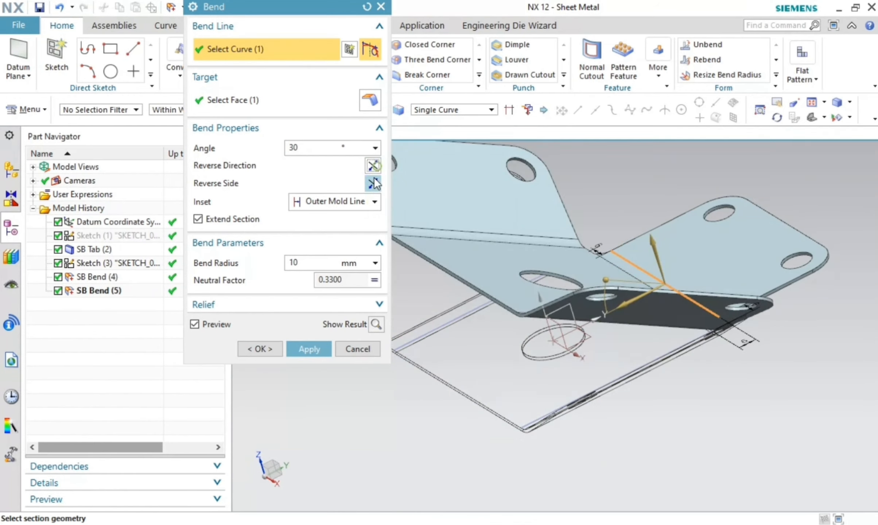
pyautogui.click(373, 166)
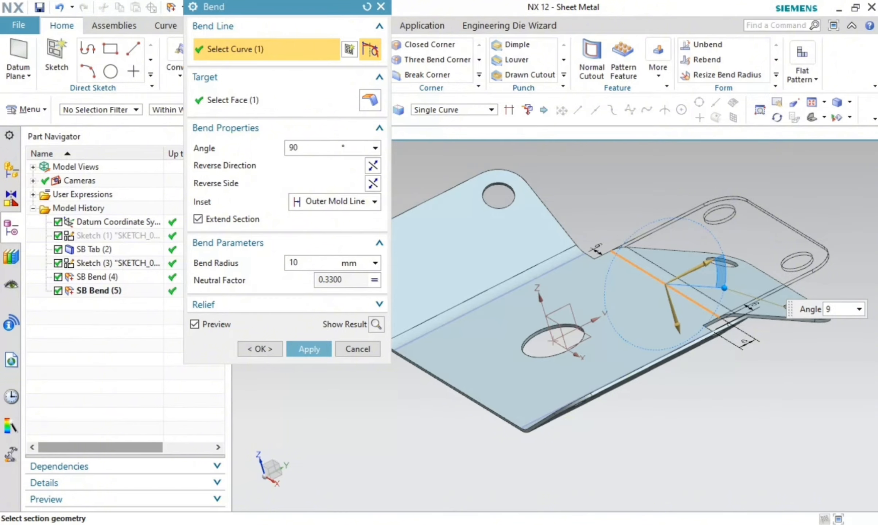
pyautogui.doubleClick(301, 148)
pyautogui.moveTo(592, 366); pyautogui.dragTo(410, 295, button='middle')
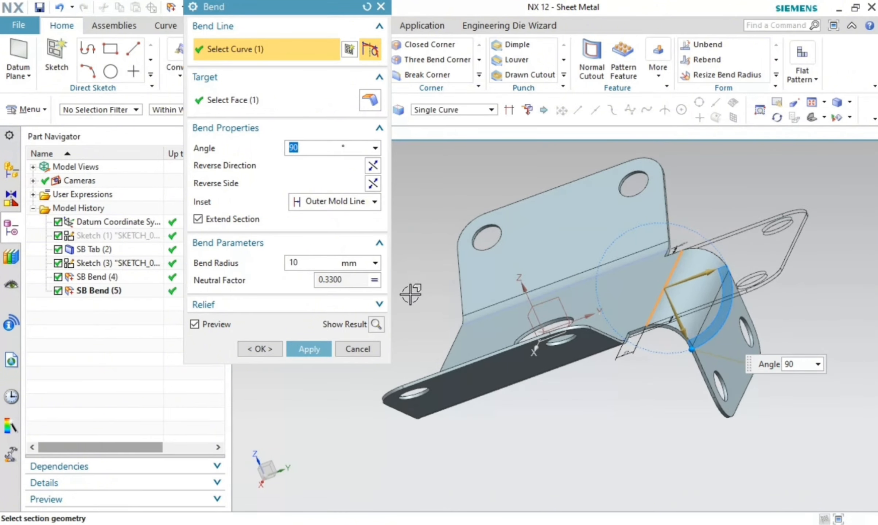
pyautogui.doubleClick(299, 262)
pyautogui.write('5')
pyautogui.click(259, 349)
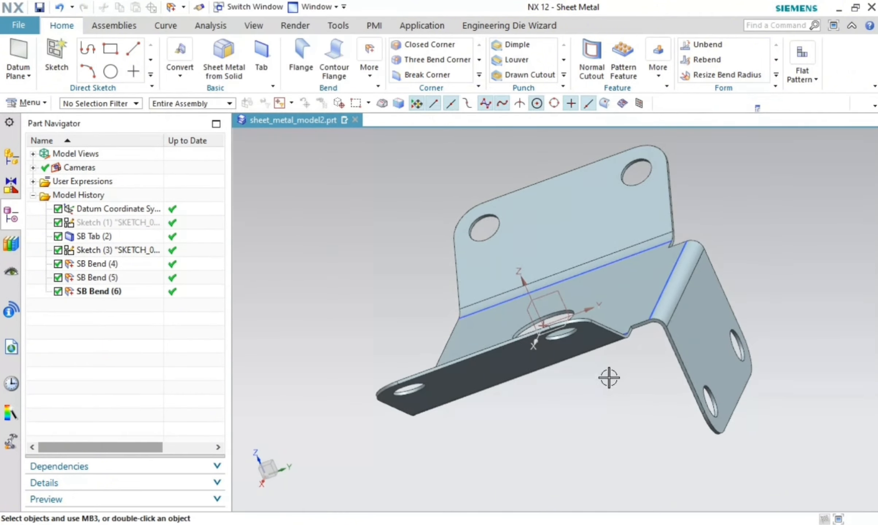
# Step: Hide the sketch containing the three bend lines
pyautogui.moveTo(607, 378)
pyautogui.mouseDown(button='middle')
pyautogui.moveTo(796, 312)
pyautogui.moveTo(638, 408)
pyautogui.mouseUp(button='middle')
pyautogui.click(429, 313)
pyautogui.hotkey('ctrl', 'b')
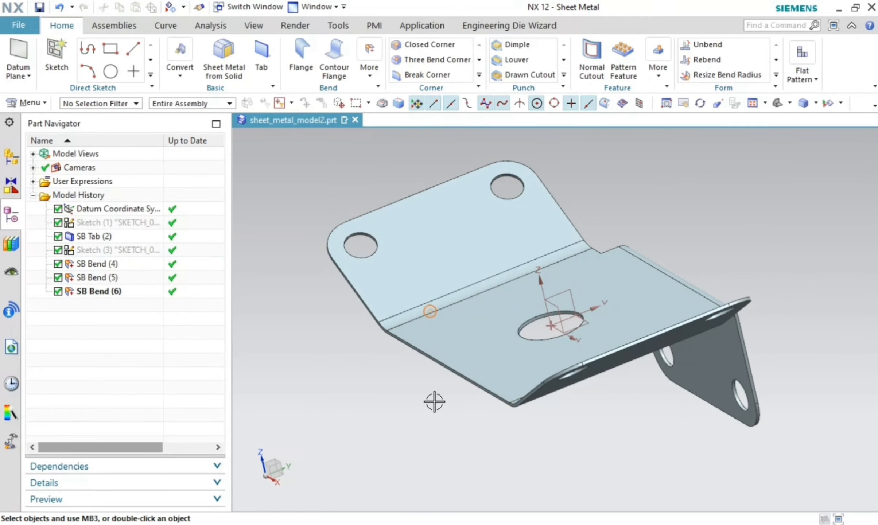
# Step: Break the sharp inner corner of the notch between the right side flap and the downward flap with a 2 mm blend
pyautogui.moveTo(465, 372)
pyautogui.mouseDown(button='middle')
pyautogui.moveTo(436, 410)
pyautogui.moveTo(354, 358)
pyautogui.moveTo(515, 513)
pyautogui.moveTo(842, 323)
pyautogui.moveTo(813, 339)
pyautogui.mouseUp(button='middle')
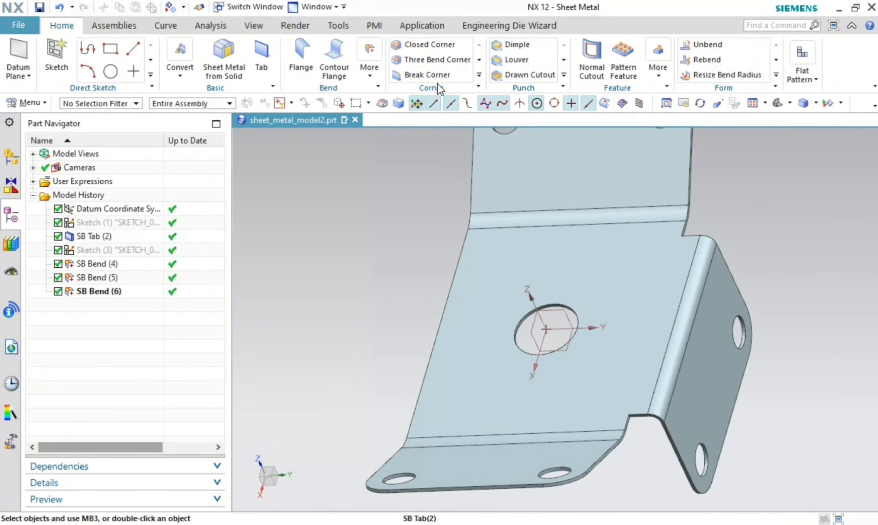
pyautogui.click(427, 75)
pyautogui.scroll(9, 651, 427)
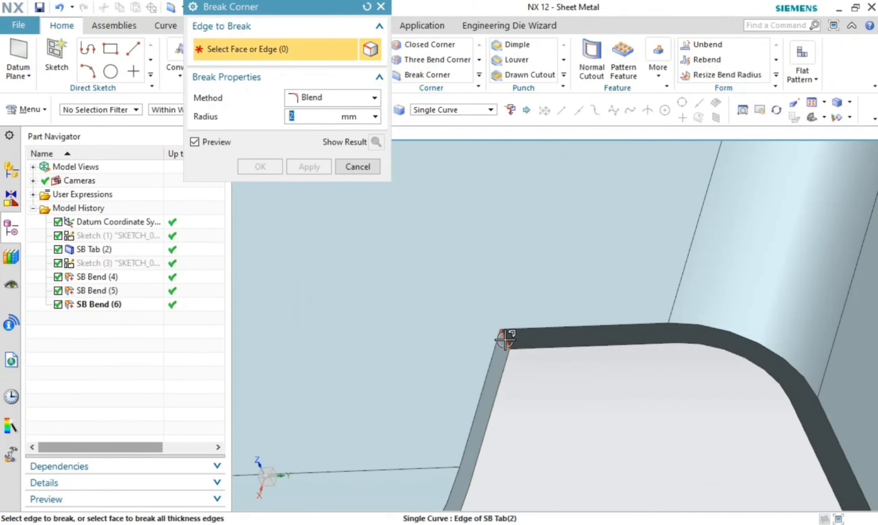
pyautogui.click(505, 339)
pyautogui.scroll(-8, 520, 413)
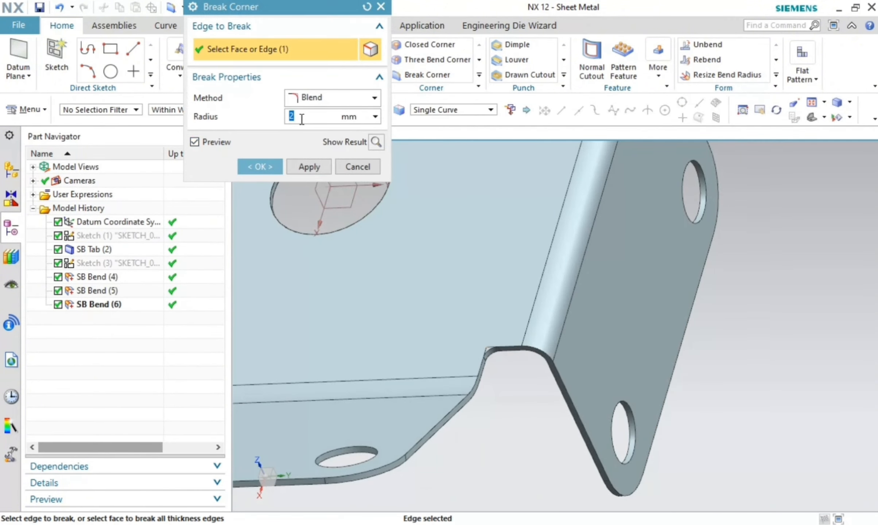
pyautogui.click(309, 167)
# Step: Apply a 2 mm blend Break Corner to the matching inner corner of the opposite notch
pyautogui.scroll(-5, 529, 352)
pyautogui.scroll(5, 496, 373)
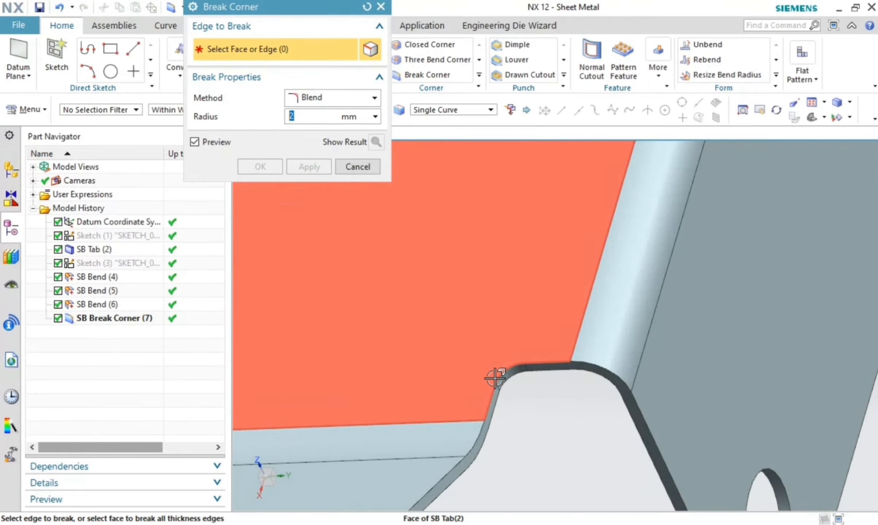
pyautogui.scroll(-4, 476, 354)
pyautogui.scroll(8, 509, 349)
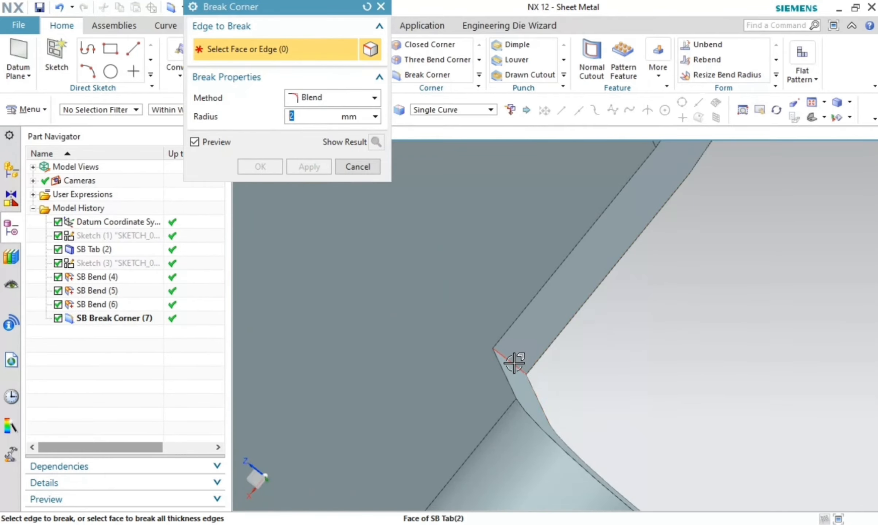
pyautogui.click(514, 363)
pyautogui.click(279, 171)
# Step: Inspect the bent part's flaps, bends and blended notch corners from several sides
pyautogui.scroll(-5, 614, 372)
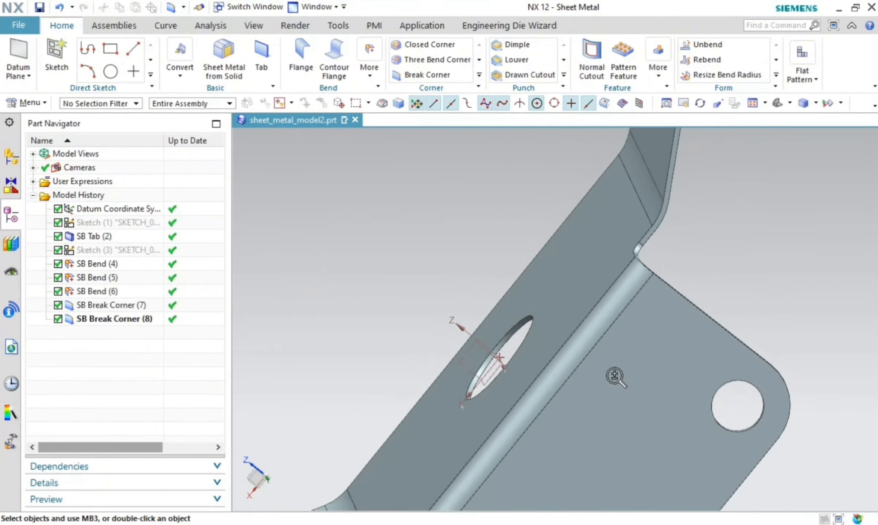
pyautogui.scroll(-4, 625, 276)
pyautogui.moveTo(625, 276); pyautogui.dragTo(586, 324, button='middle')
pyautogui.scroll(3, 414, 232)
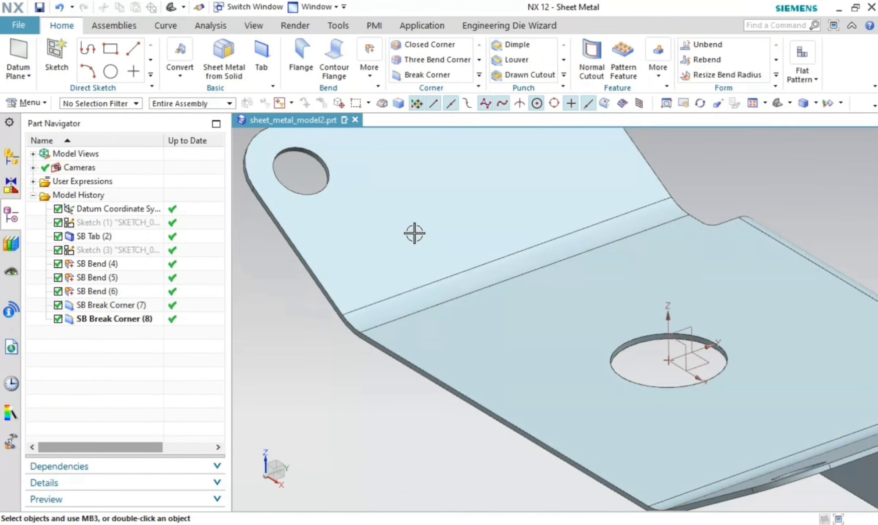
pyautogui.keyDown('shift'); pyautogui.moveTo(414, 234); pyautogui.dragTo(403, 286, button='middle'); pyautogui.keyUp('shift')
pyautogui.scroll(-4, 569, 321)
pyautogui.moveTo(606, 321); pyautogui.dragTo(690, 327, button='middle')
pyautogui.scroll(8, 689, 327)
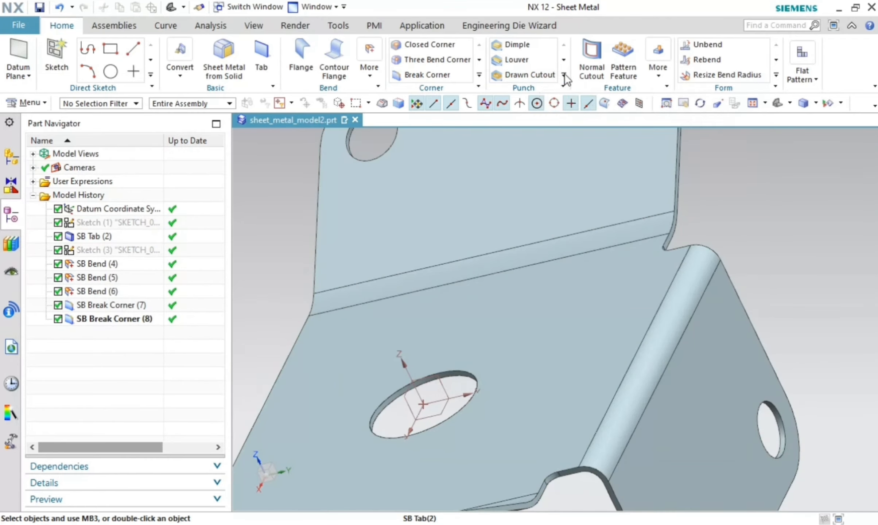
# Step: Start an automatic-profile gusset on the downward flap's bend and place its location plane at the middle of the bend
pyautogui.click(564, 75)
pyautogui.click(512, 122)
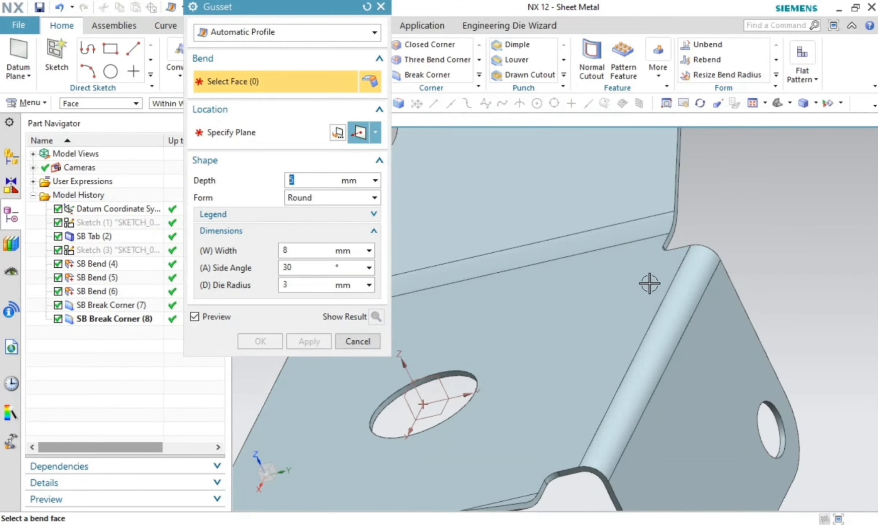
pyautogui.click(660, 349)
pyautogui.click(375, 132)
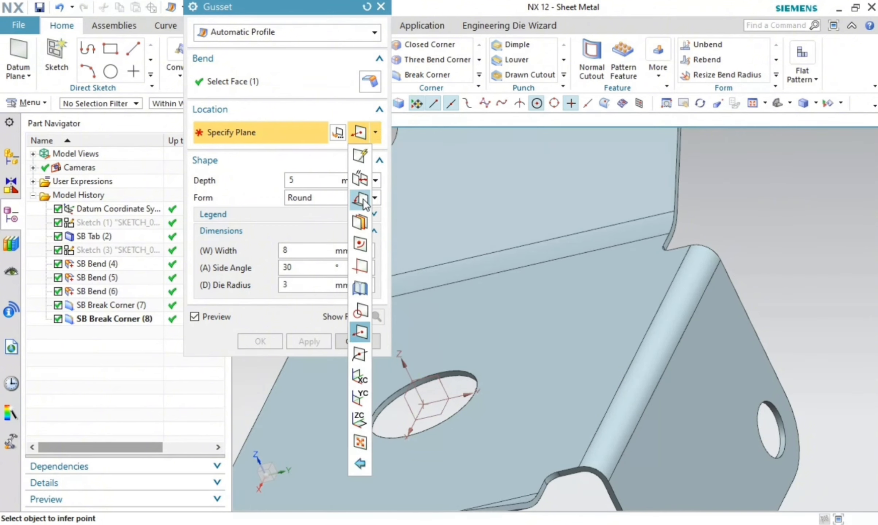
pyautogui.click(361, 332)
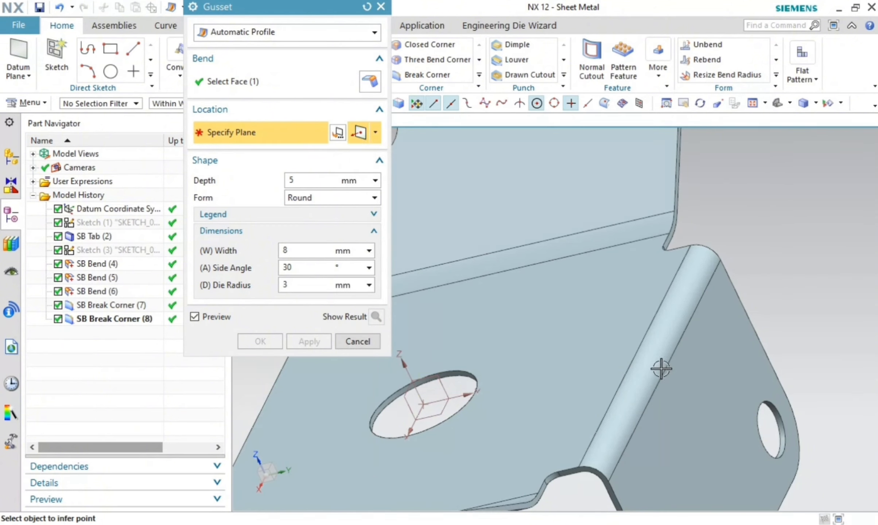
pyautogui.click(665, 369)
# Step: Create the downward flap's round gusset with a depth of 8 mm, width of 4 mm and die radius of 1 mm
pyautogui.scroll(4, 630, 372)
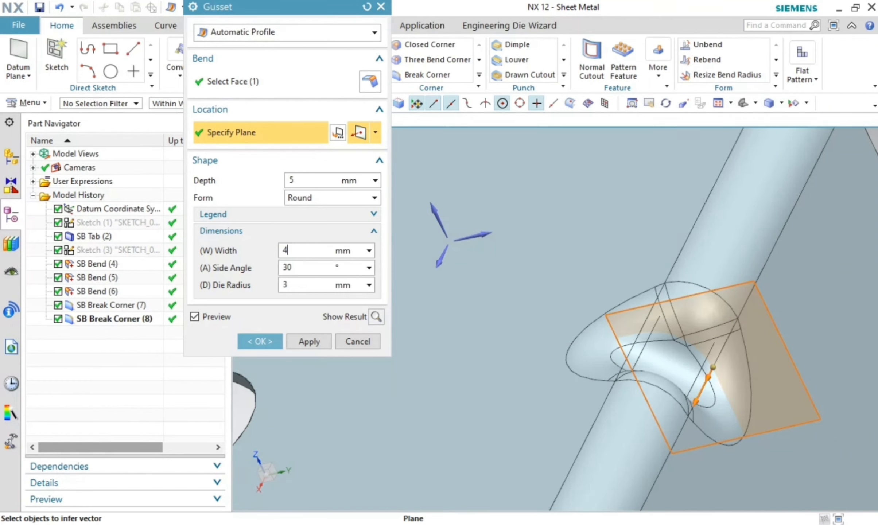
pyautogui.scroll(-4, 608, 312)
pyautogui.moveTo(301, 285); pyautogui.dragTo(252, 285)
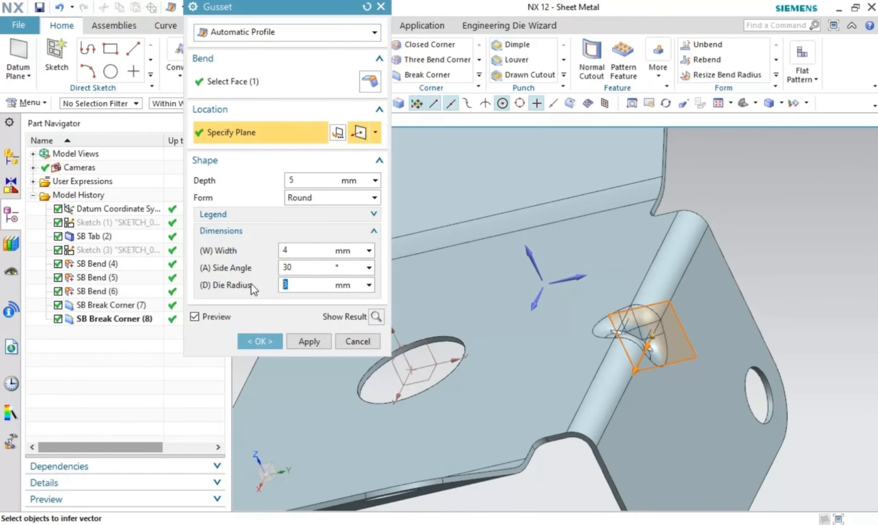
pyautogui.write('1')
pyautogui.scroll(5, 640, 333)
pyautogui.scroll(-5, 639, 333)
pyautogui.moveTo(660, 359); pyautogui.dragTo(617, 490, button='middle')
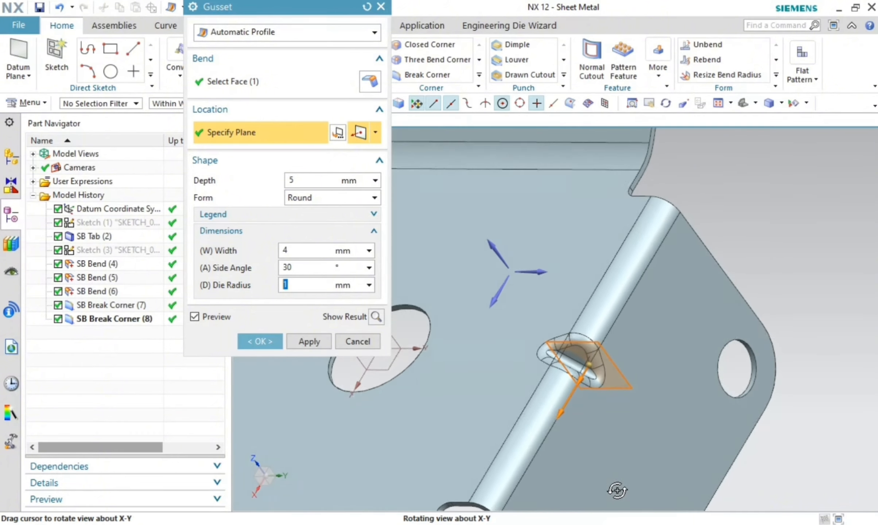
pyautogui.scroll(3, 572, 311)
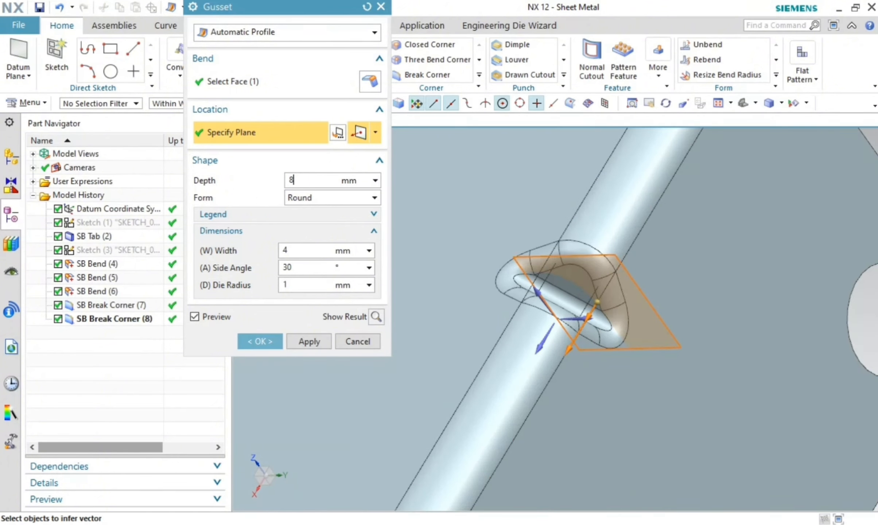
pyautogui.scroll(-3, 418, 294)
pyautogui.click(310, 341)
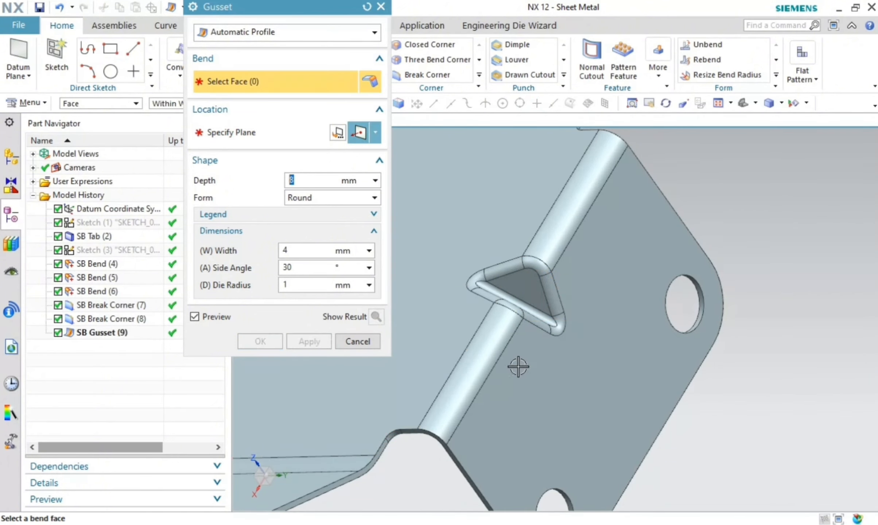
# Step: Place another gusset at the middle of the bend on the side flap opposite the flap next to the hidden end
pyautogui.scroll(-5, 518, 367)
pyautogui.moveTo(706, 375); pyautogui.dragTo(744, 464, button='middle')
pyautogui.scroll(1, 479, 298)
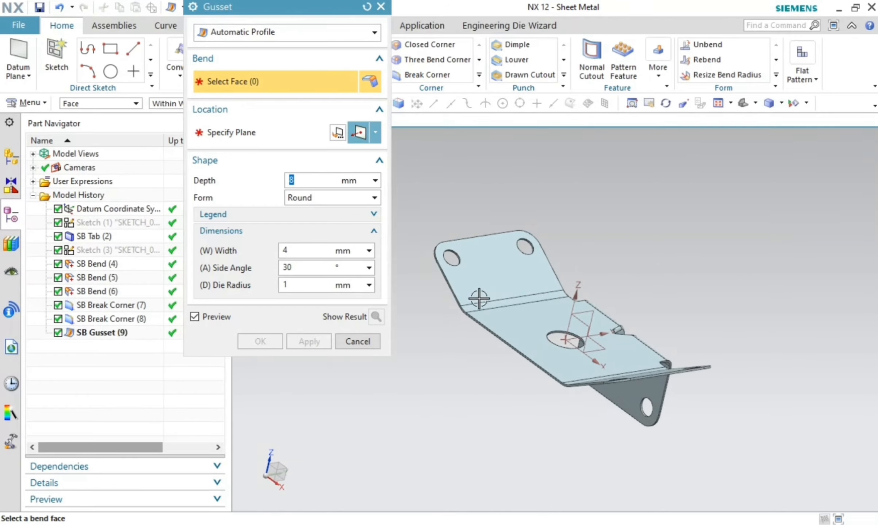
pyautogui.scroll(7, 467, 298)
pyautogui.click(553, 339)
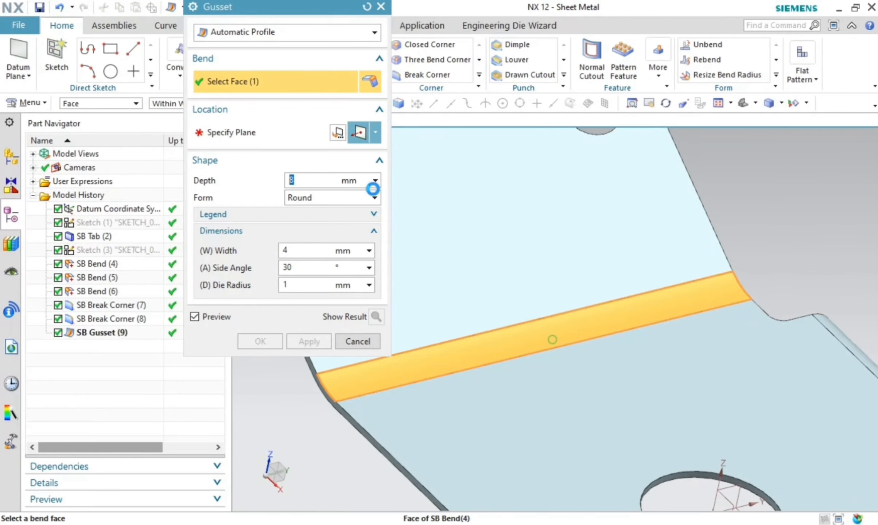
pyautogui.click(526, 321)
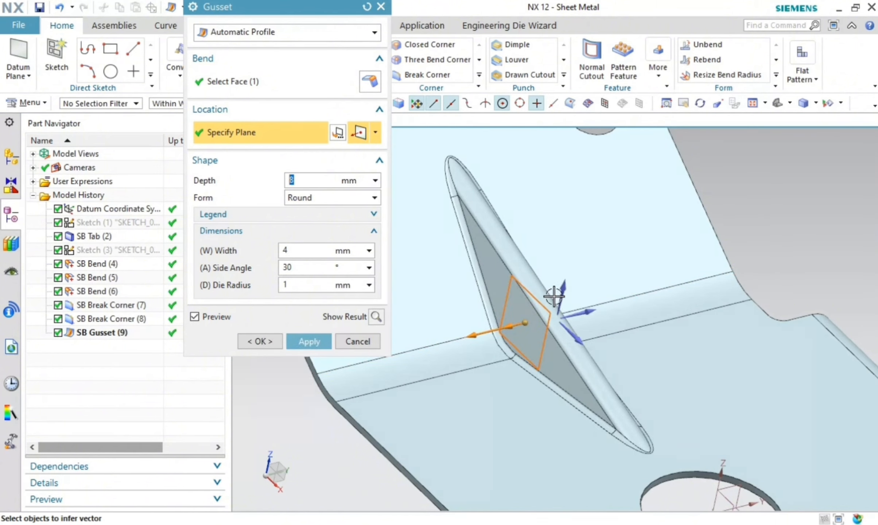
# Step: Set this side flap gusset's depth to 5 mm and width to 8 mm and create it
pyautogui.scroll(-2, 553, 291)
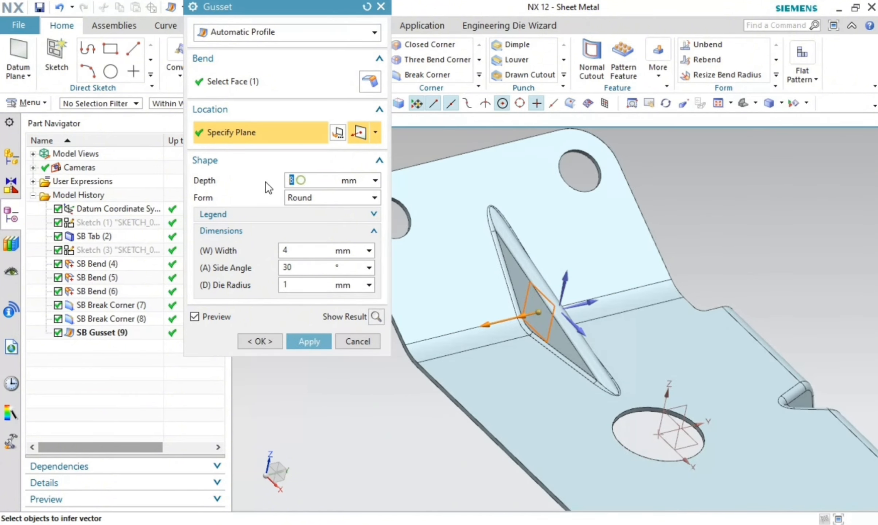
pyautogui.click(299, 252)
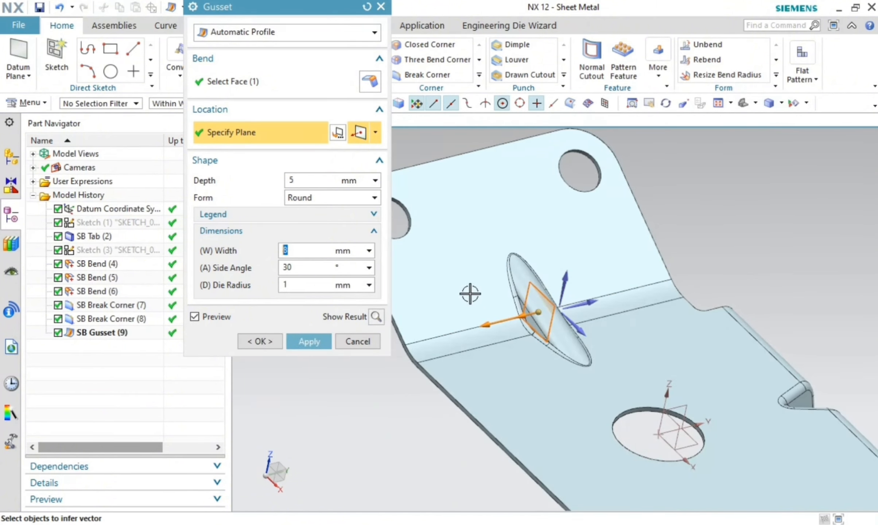
pyautogui.moveTo(529, 343); pyautogui.dragTo(486, 429, button='middle')
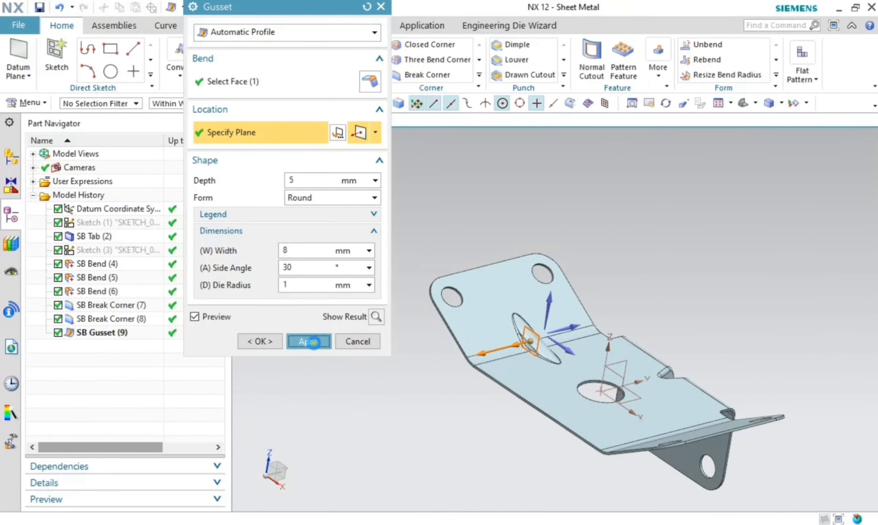
pyautogui.click(314, 343)
# Step: Add a matching gusset with 5 mm depth and 8 mm width at the middle of the opposite side flap's bend
pyautogui.moveTo(598, 442); pyautogui.dragTo(605, 450, button='middle')
pyautogui.click(663, 416)
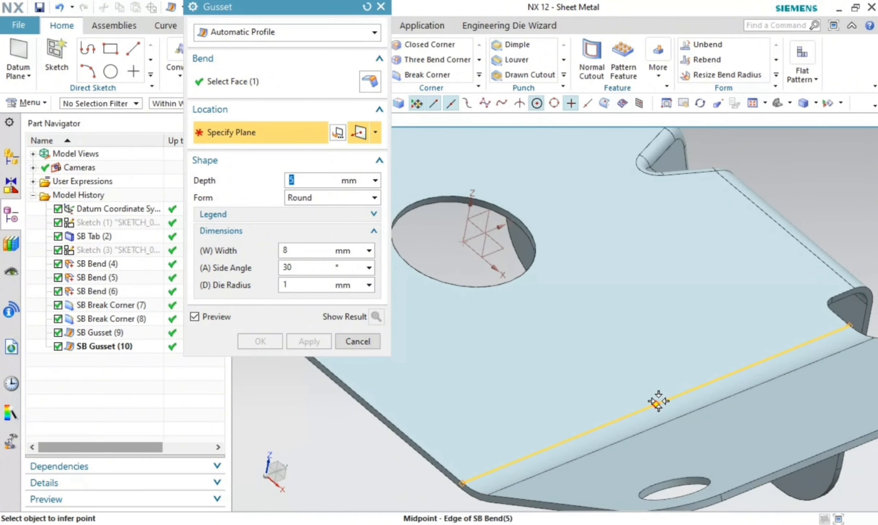
pyautogui.click(640, 424)
pyautogui.click(261, 341)
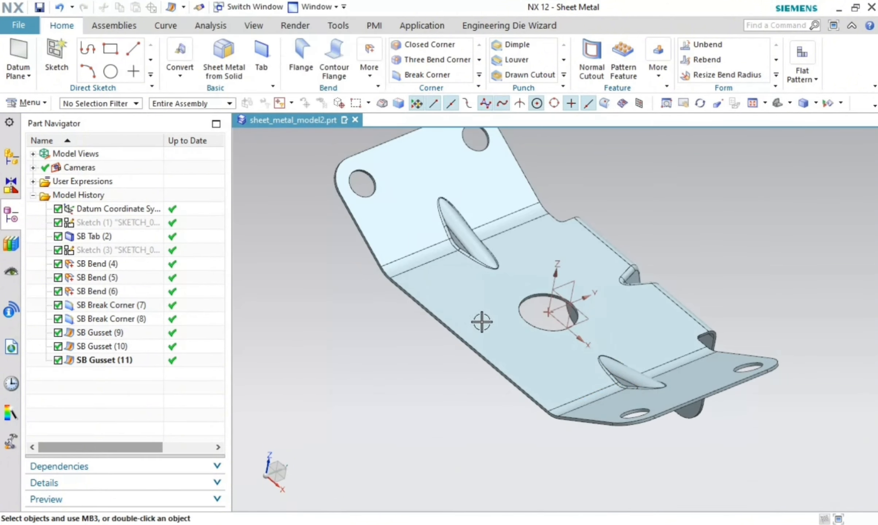
# Step: Display the whole bracket in True Shading with a gold-coloured material and hide the datum coordinate system
pyautogui.moveTo(562, 359); pyautogui.dragTo(569, 277, button='middle')
pyautogui.click(254, 25)
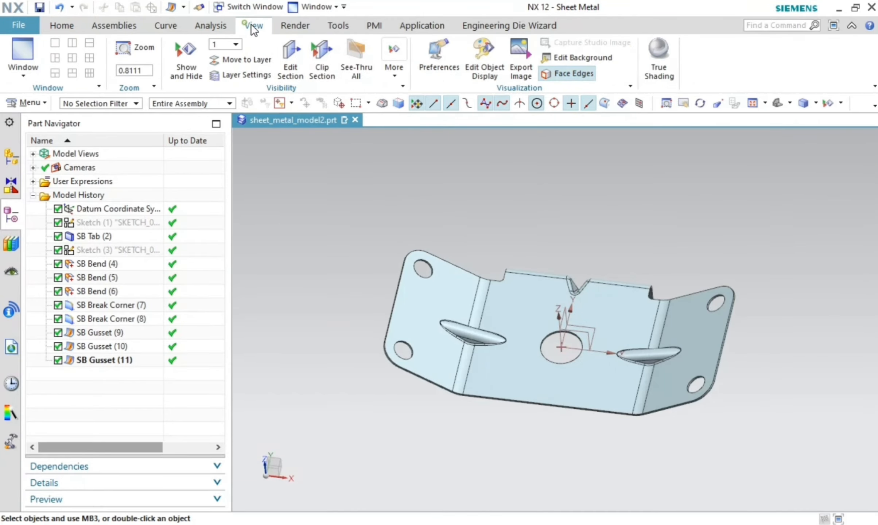
pyautogui.click(822, 61)
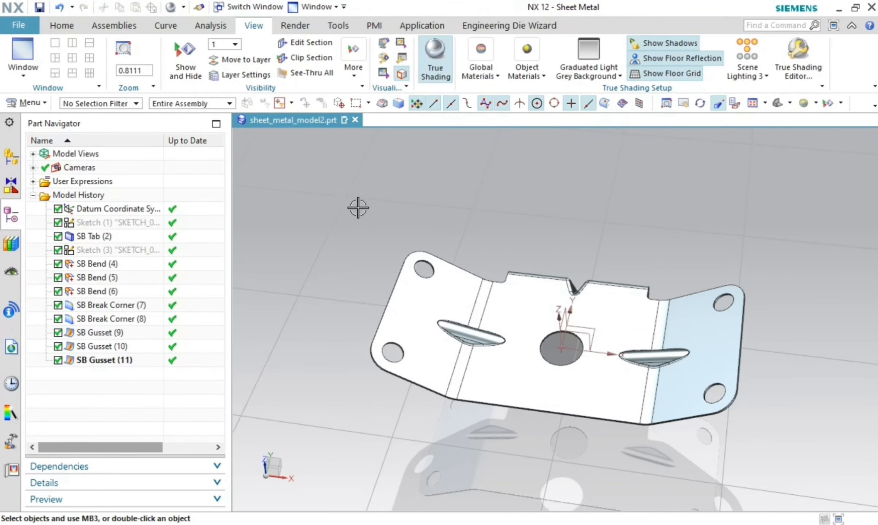
pyautogui.moveTo(343, 190); pyautogui.dragTo(811, 497)
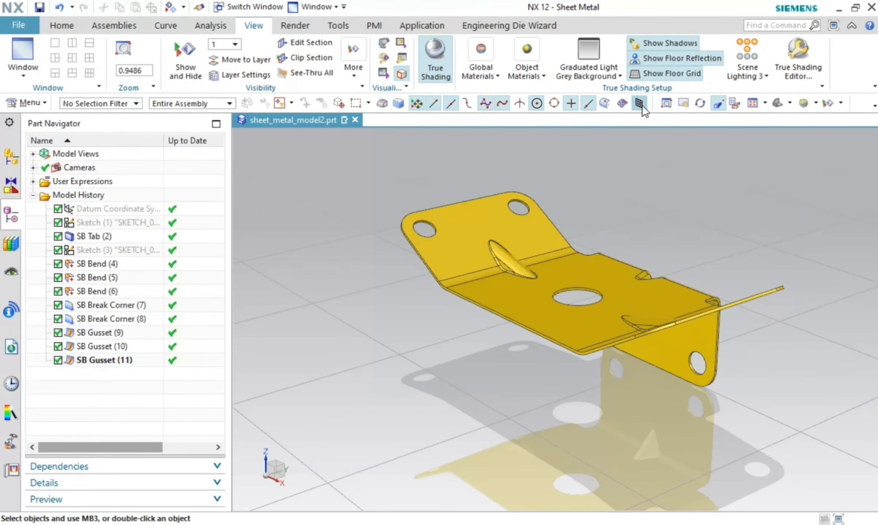
# Step: Turn off the floor grid and the floor reflection in the True Shading display
pyautogui.click(661, 73)
pyautogui.click(660, 61)
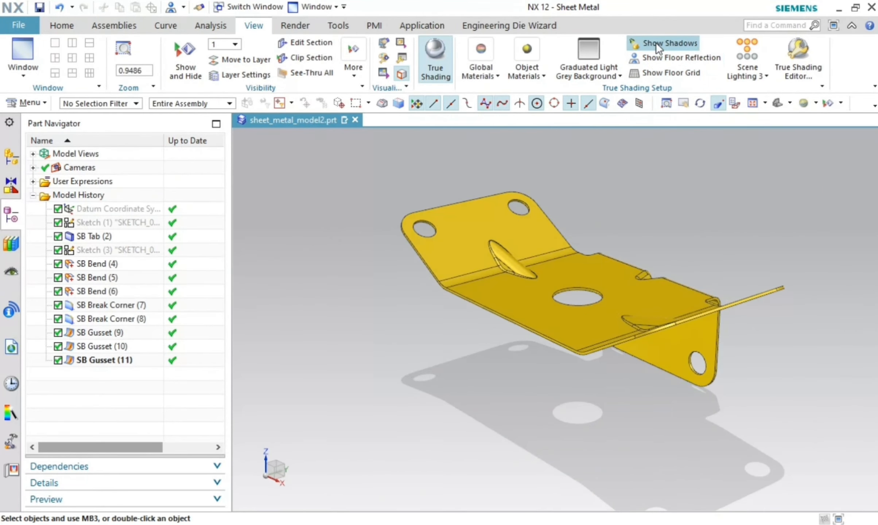